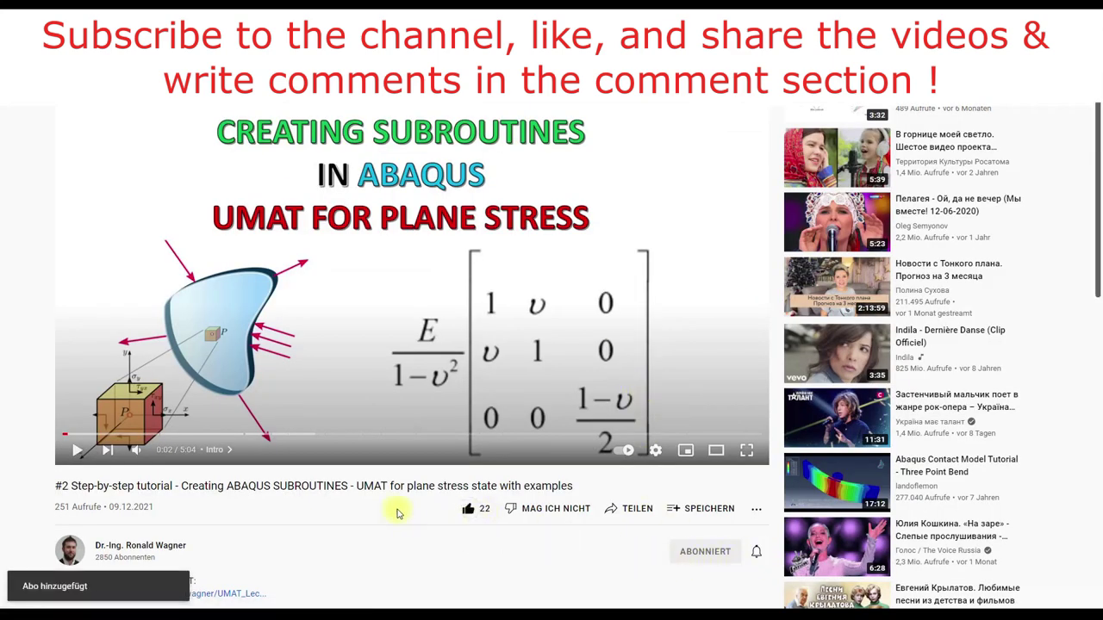
# Expand the video description and open its GitHub UMAT_plane_stress.for link in a new tab.
pyautogui.scroll(-4, 371, 520)
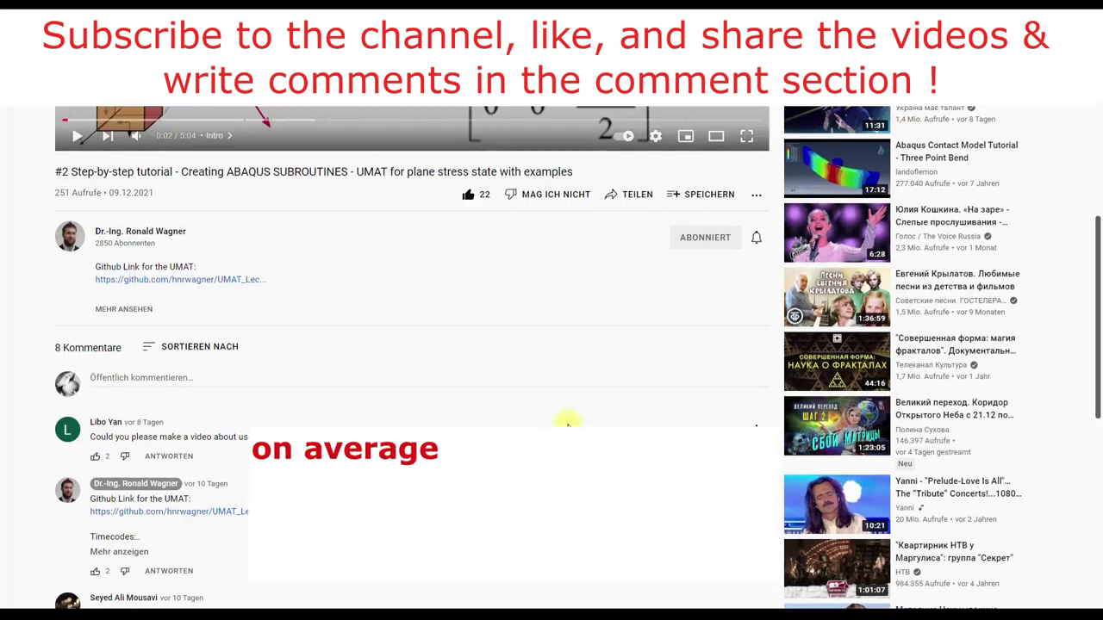
pyautogui.scroll(2, 564, 423)
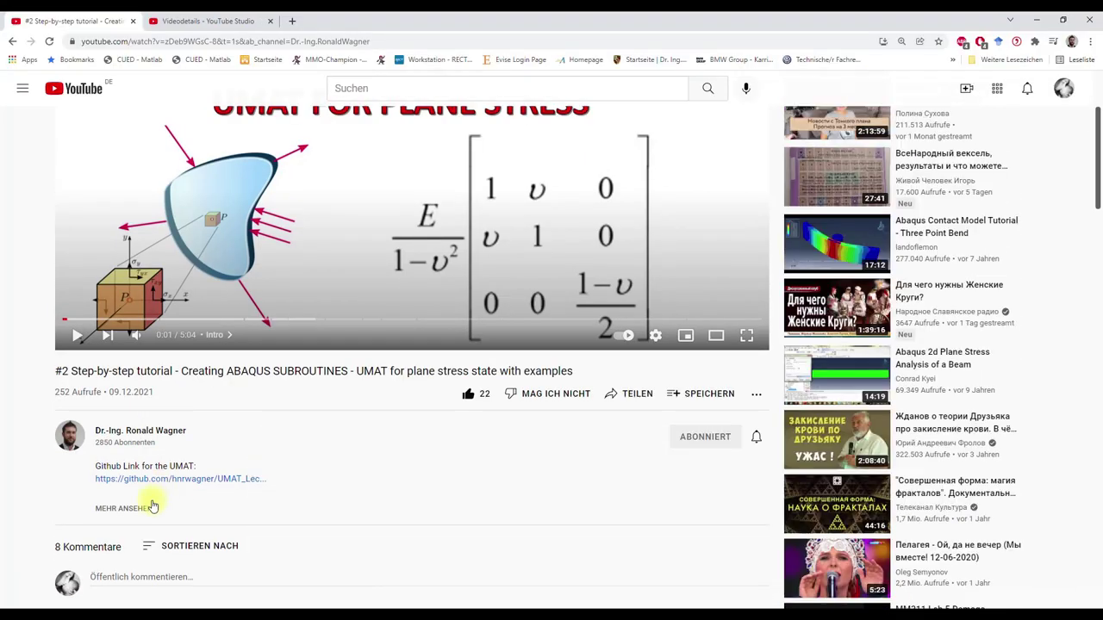
pyautogui.click(134, 509)
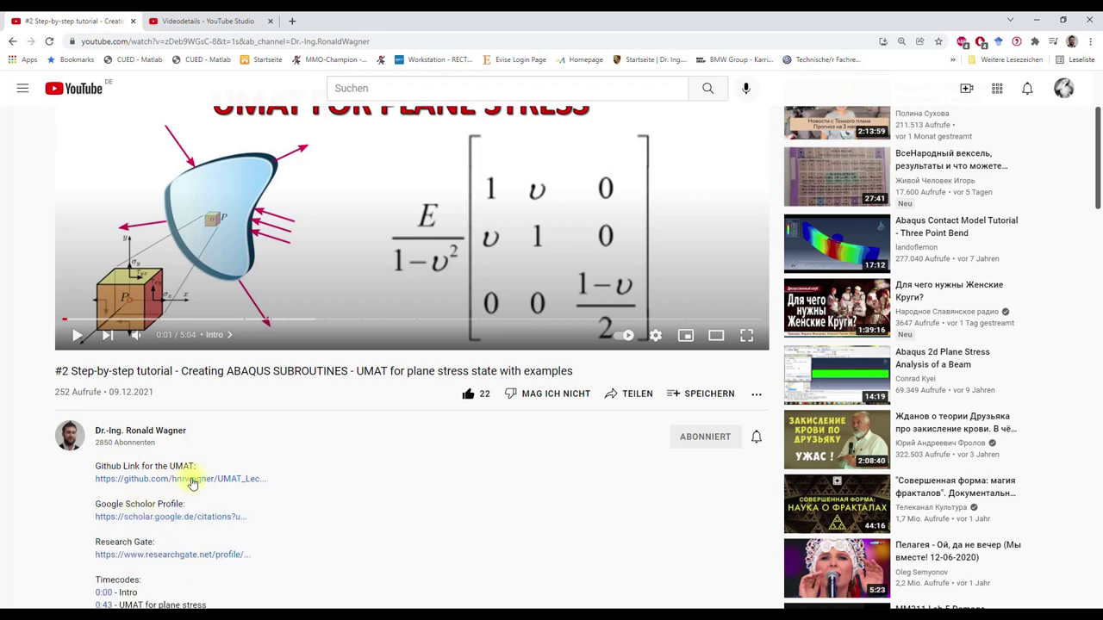
pyautogui.scroll(-3, 197, 479)
pyautogui.rightClick(200, 306)
pyautogui.click(222, 311)
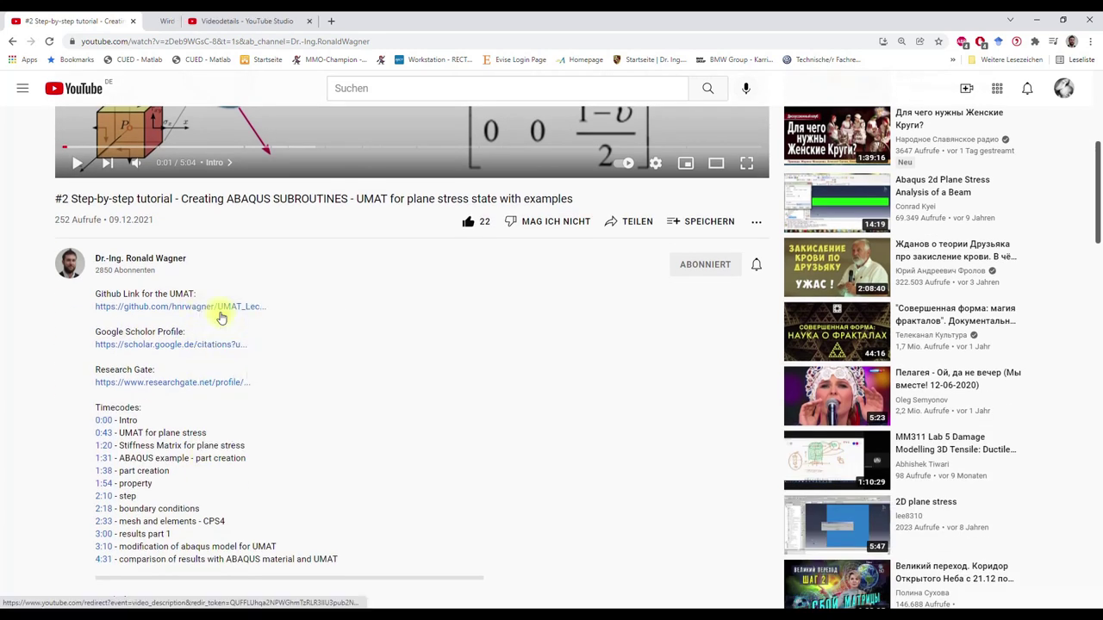
pyautogui.click(200, 25)
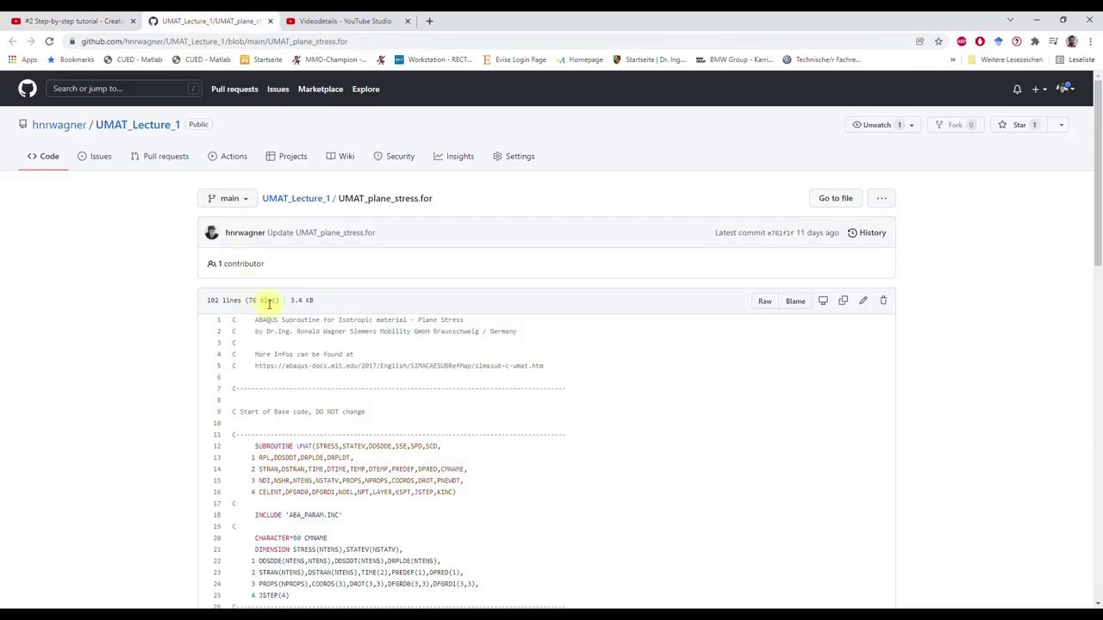
# Browse the UMAT_Lecture_1 file list and the owner's repositories, then return to the YouTube tab.
pyautogui.click(295, 198)
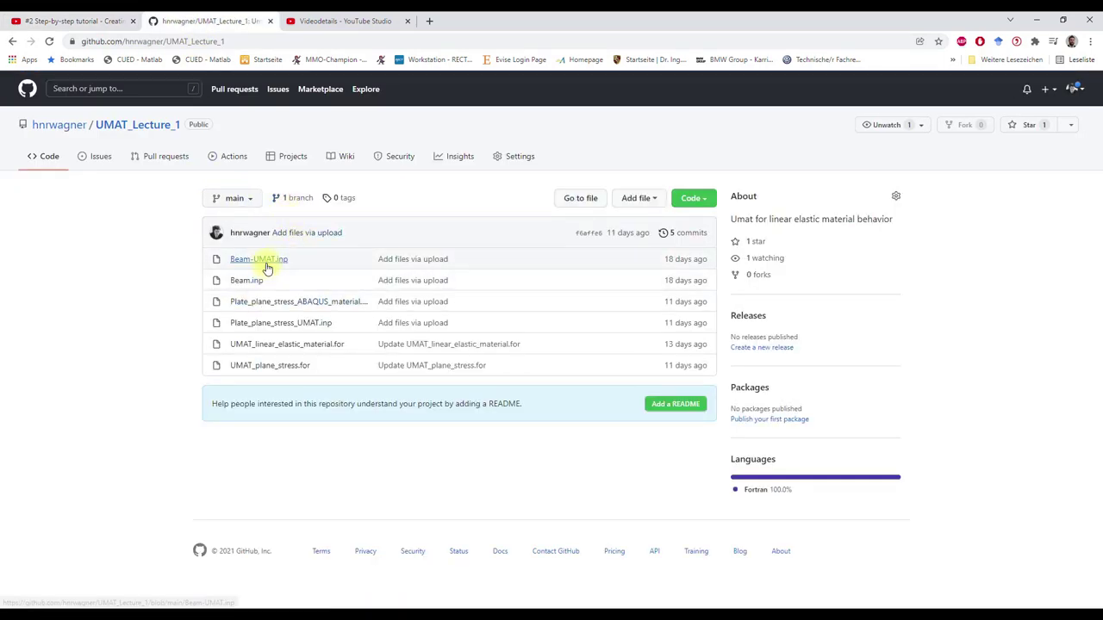
pyautogui.click(56, 124)
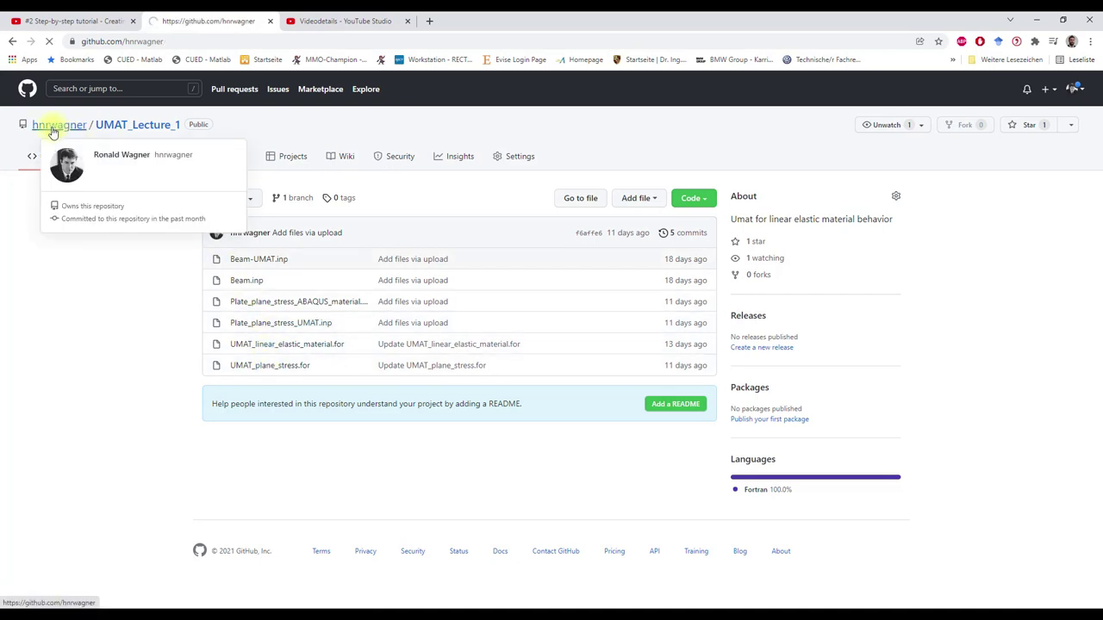
pyautogui.click(500, 134)
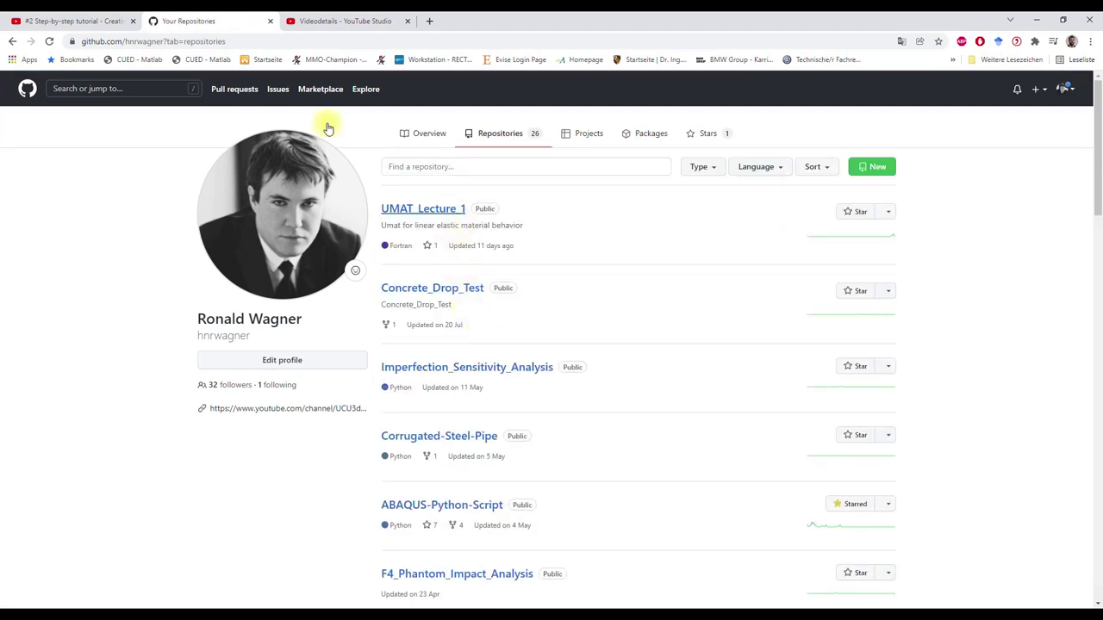
pyautogui.click(97, 19)
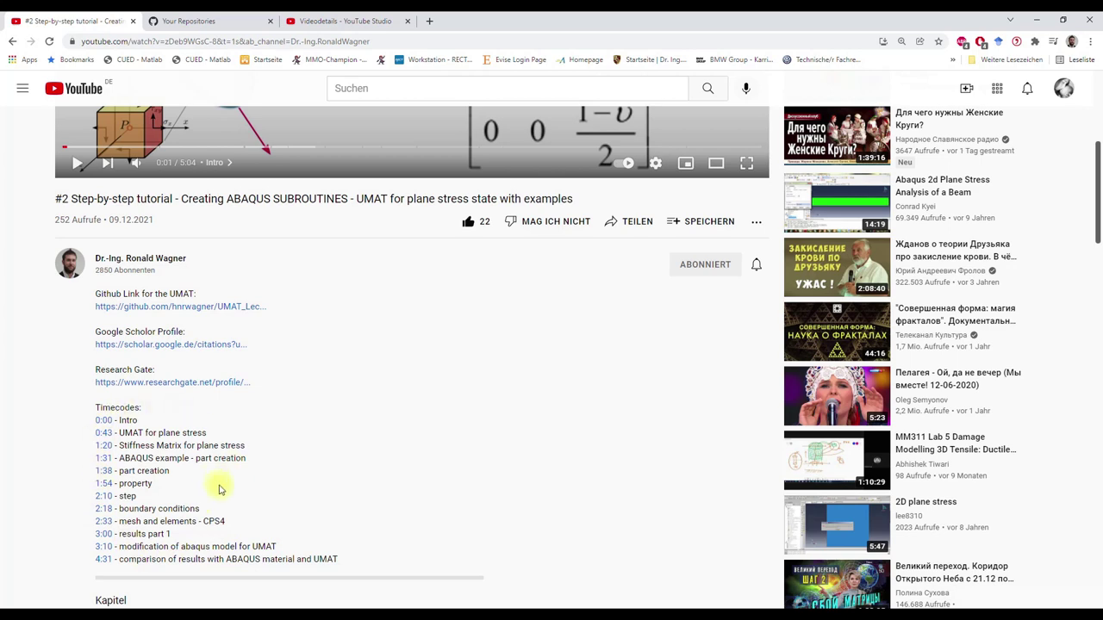
# Open the description's Google Scholar link in a new tab and view that profile.
pyautogui.rightClick(167, 345)
pyautogui.click(180, 352)
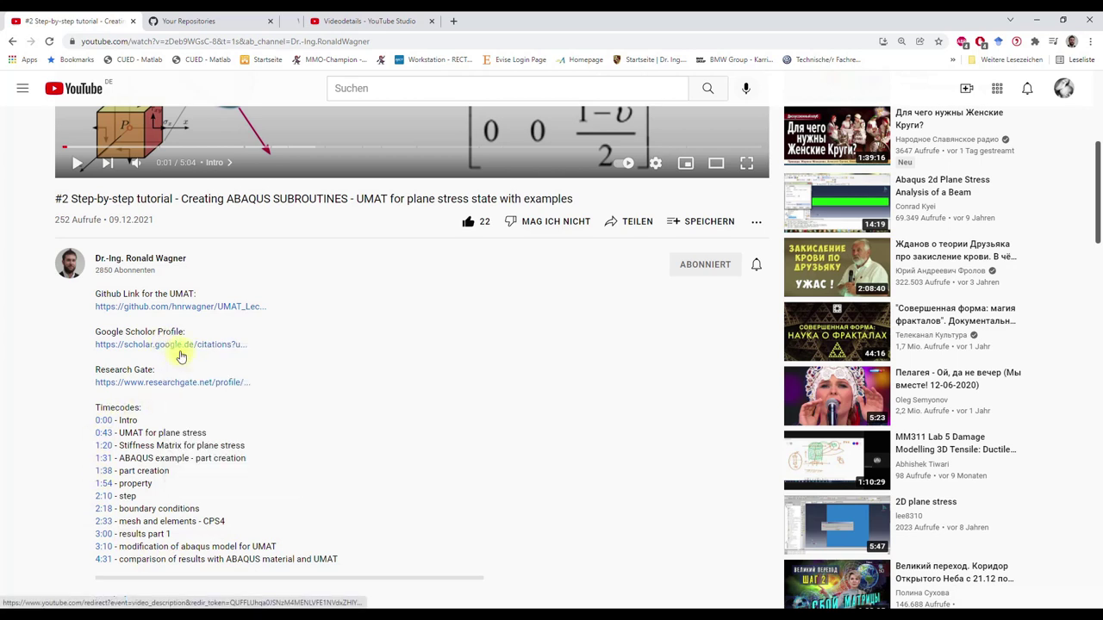
pyautogui.click(343, 23)
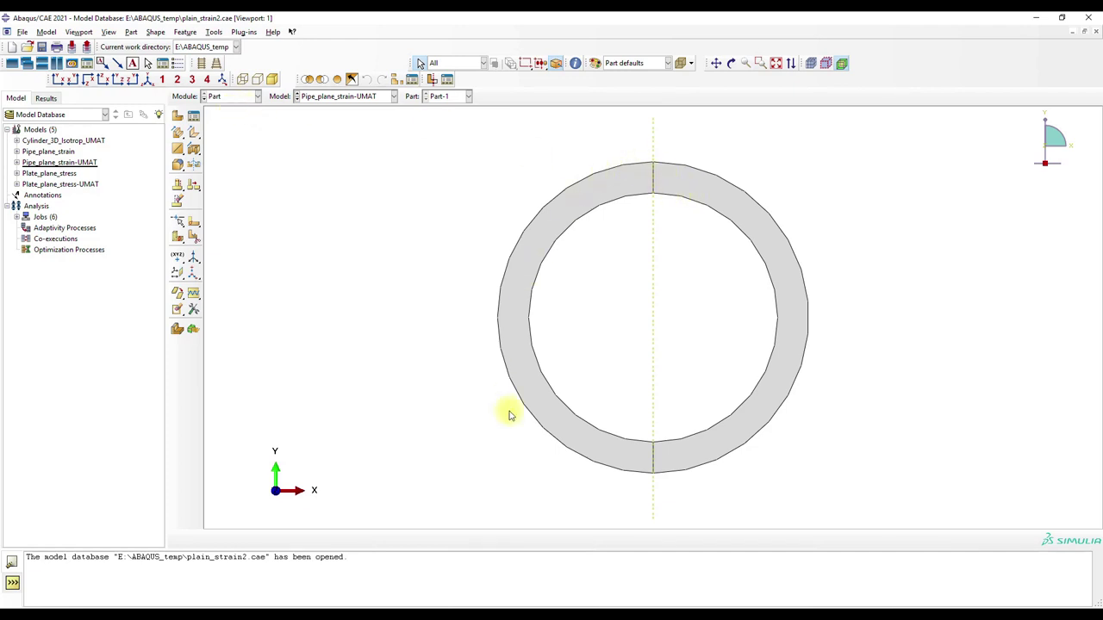
pyautogui.click(193, 117)
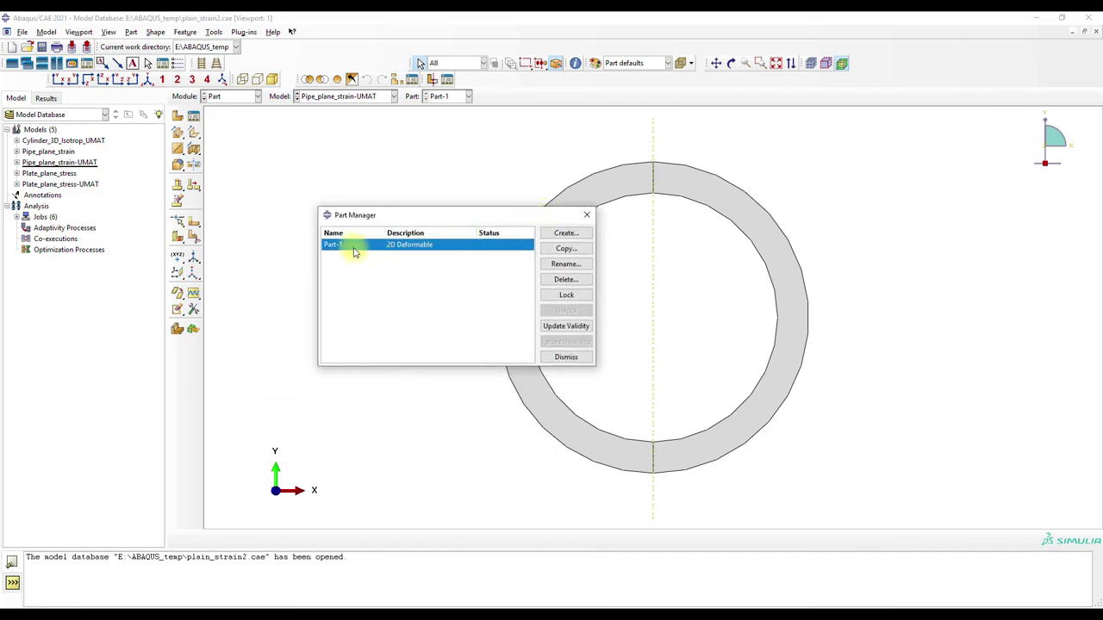
pyautogui.click(587, 215)
pyautogui.click(178, 115)
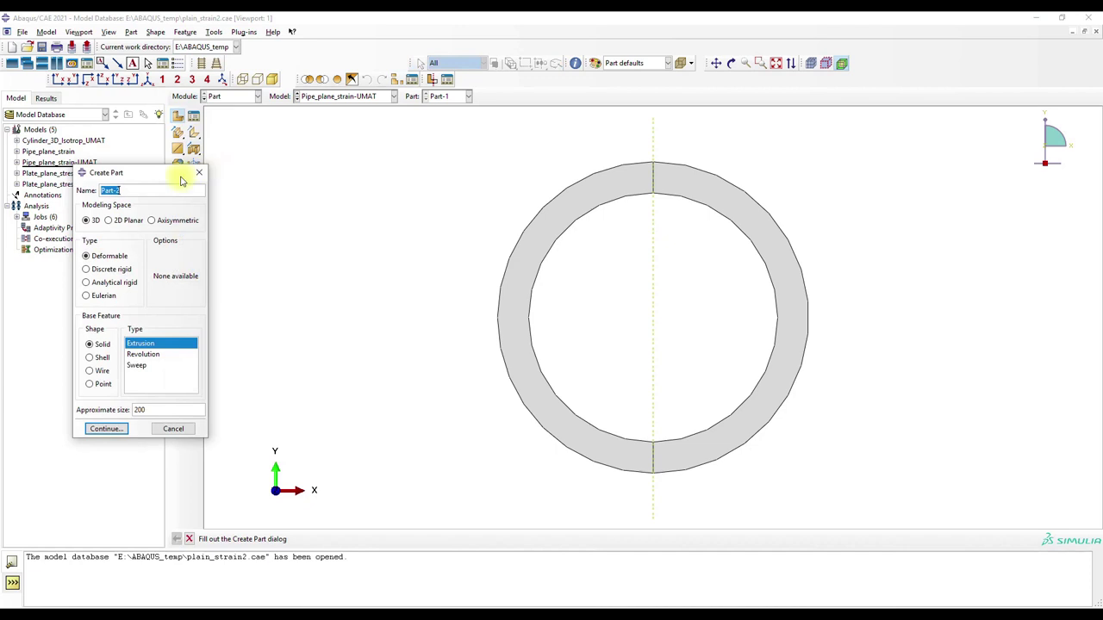
pyautogui.click(112, 221)
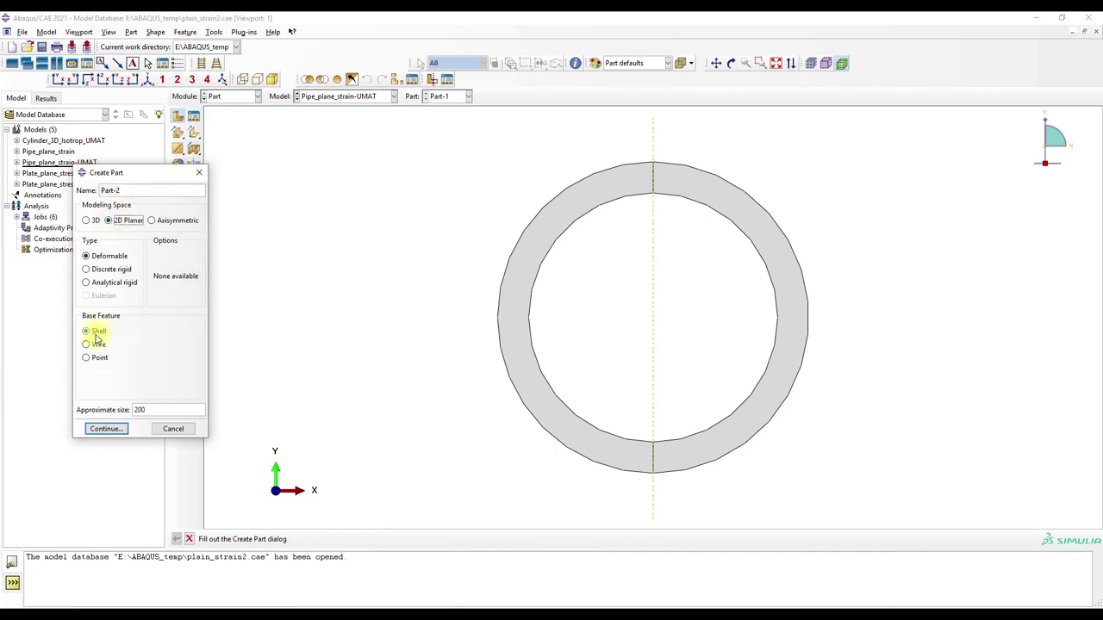
pyautogui.click(198, 172)
# In the Property module, review the Steel user material with constants 208000 and 0.3.
pyautogui.click(229, 97)
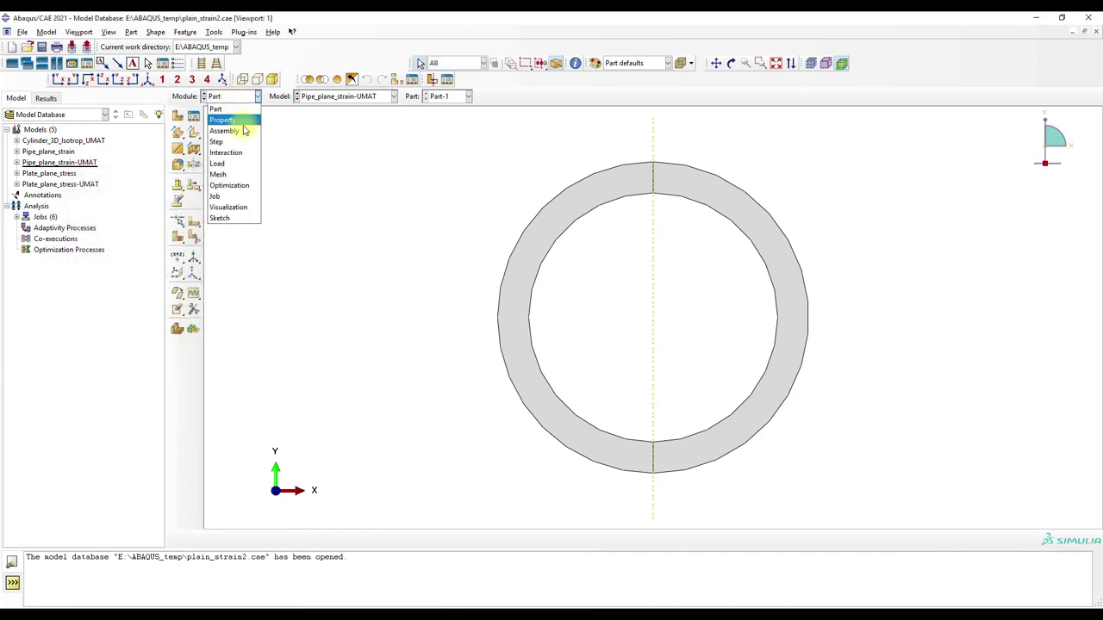
pyautogui.click(241, 118)
pyautogui.click(195, 117)
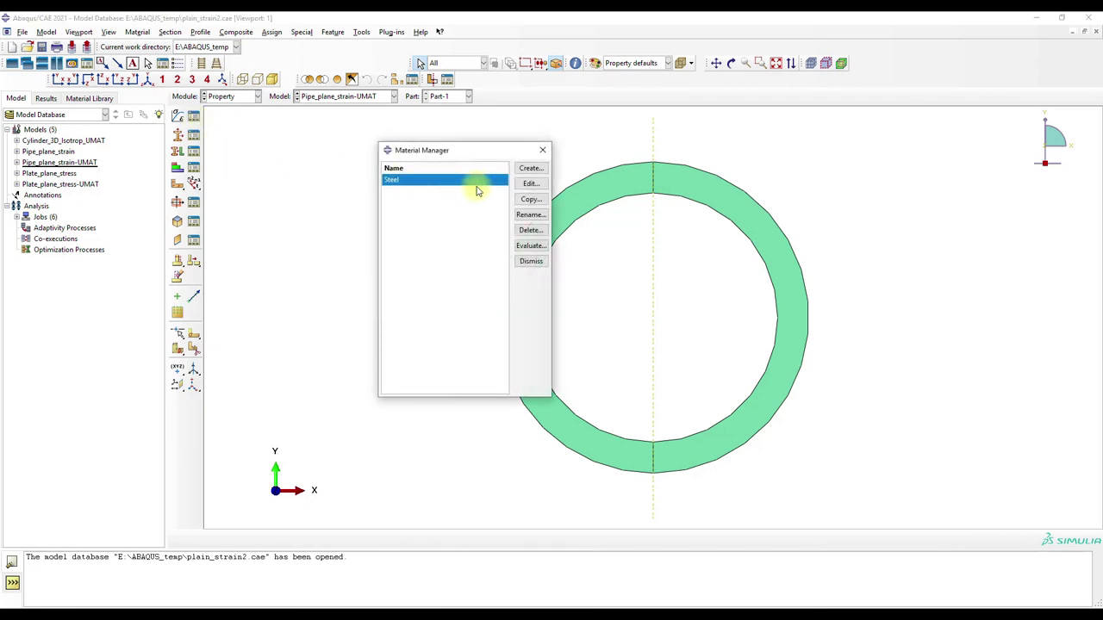
pyautogui.click(530, 185)
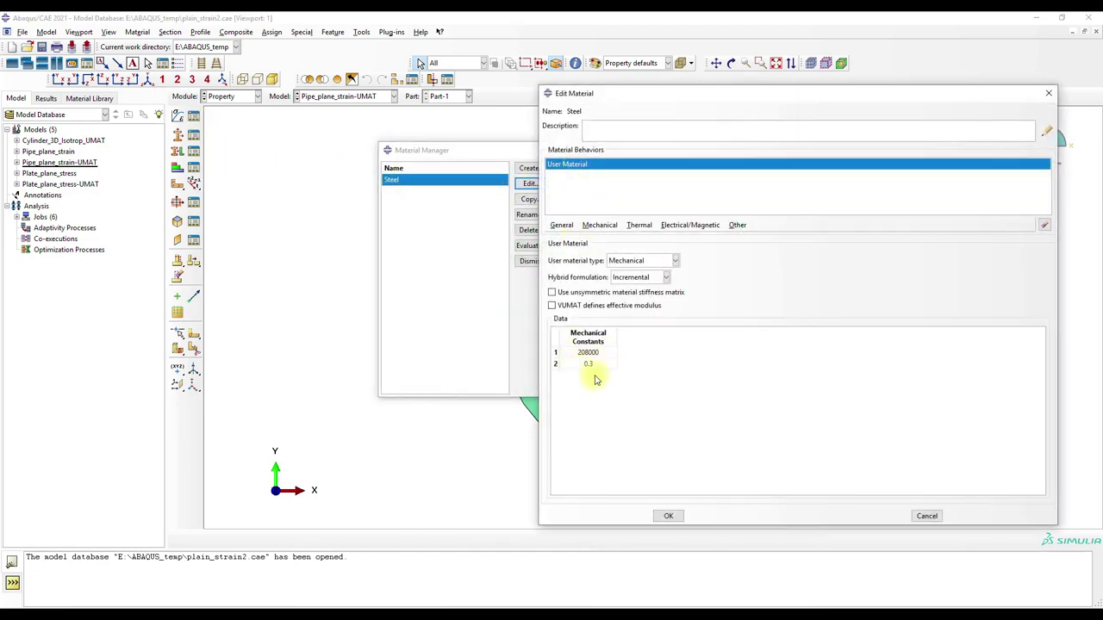
pyautogui.click(671, 517)
pyautogui.click(543, 151)
# Review Section-1's settings and the ring's section assignment without changing them.
pyautogui.click(193, 151)
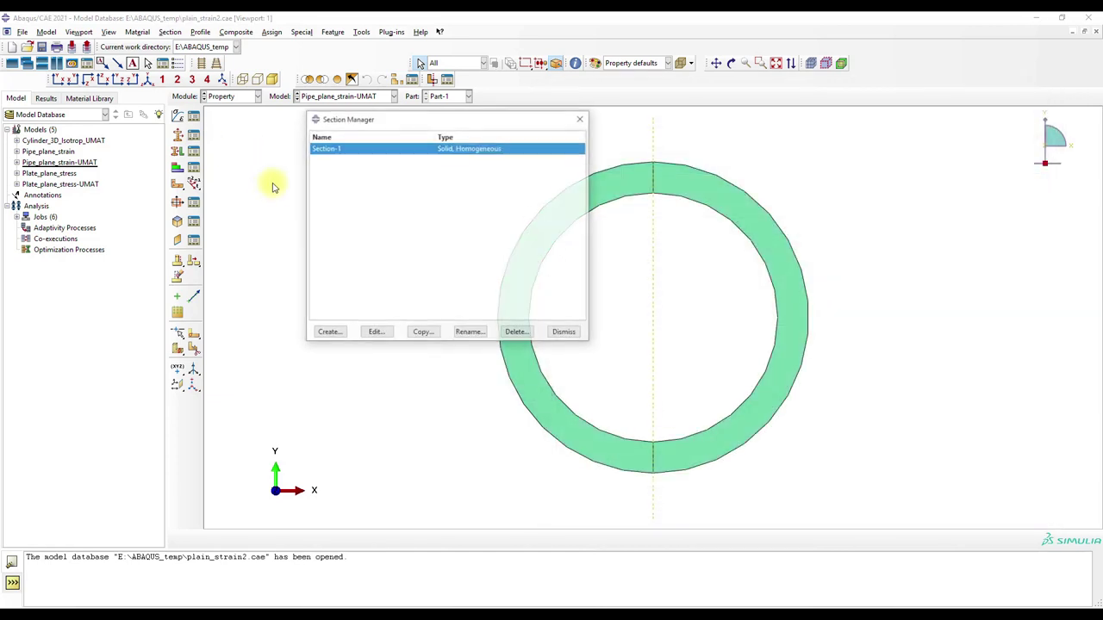
pyautogui.click(377, 332)
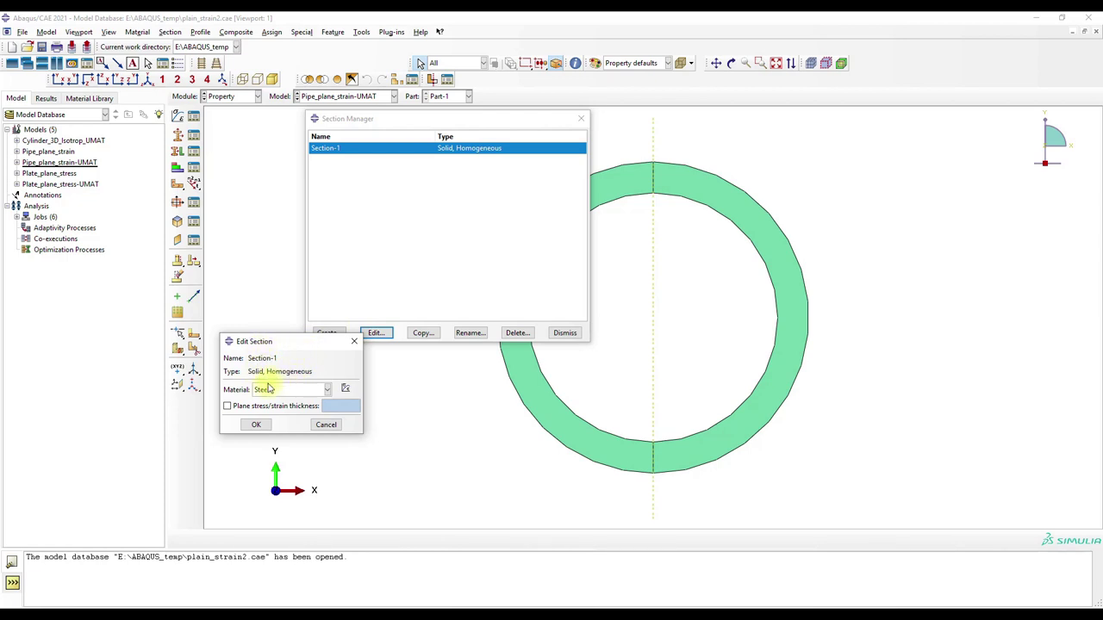
pyautogui.click(327, 426)
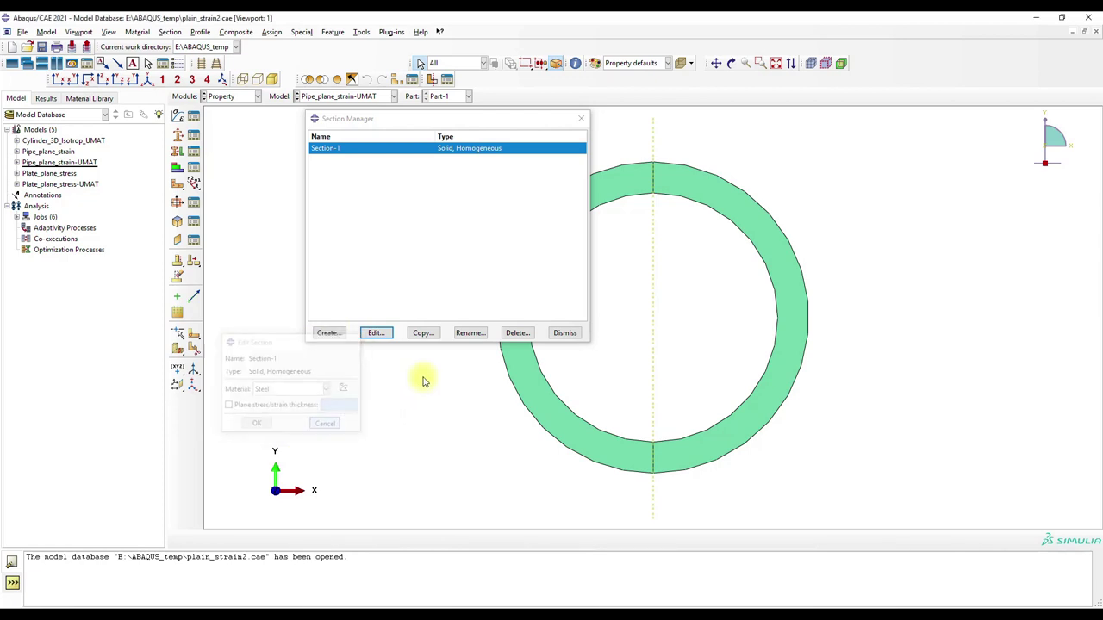
pyautogui.click(580, 119)
pyautogui.click(194, 164)
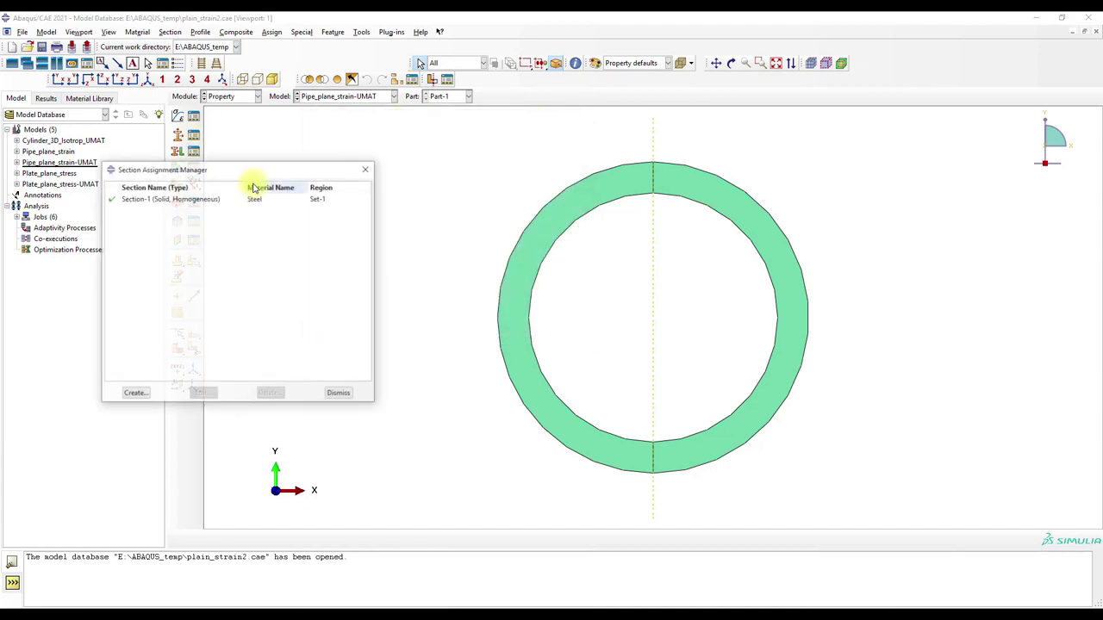
pyautogui.click(365, 168)
# Pass through the Assembly module to the Step module and select Step-1.
pyautogui.click(231, 97)
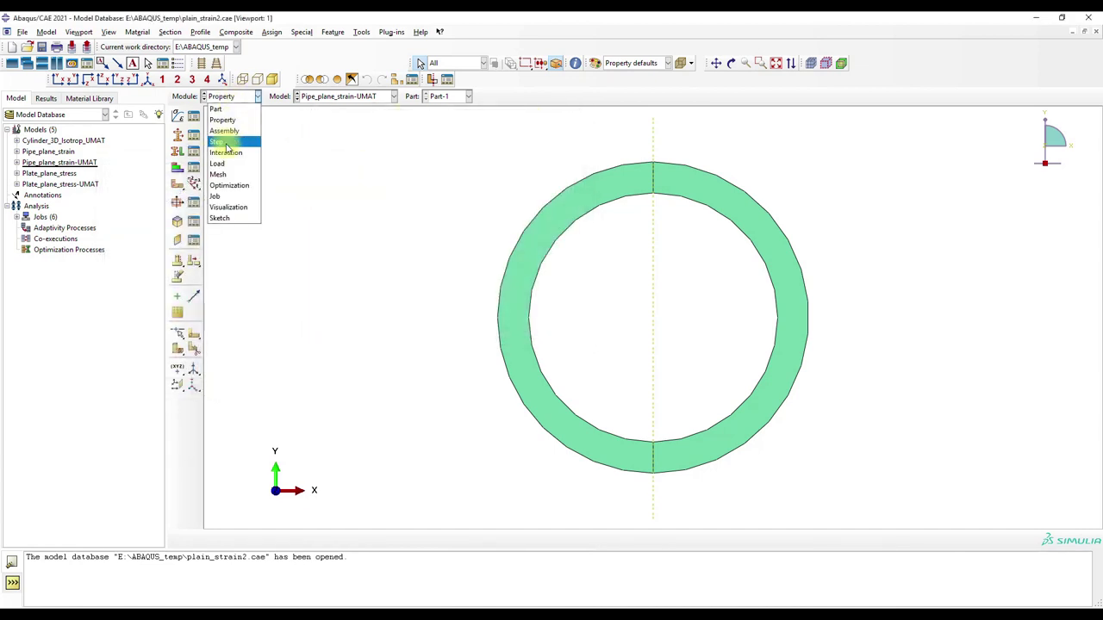
pyautogui.click(226, 130)
pyautogui.click(231, 97)
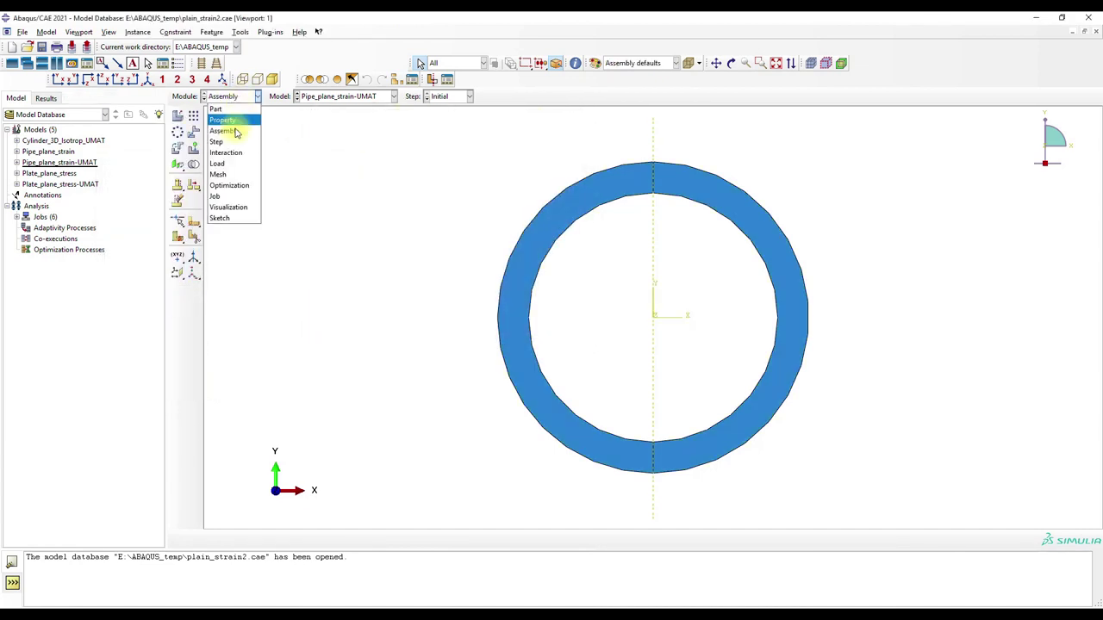
pyautogui.click(226, 141)
pyautogui.click(194, 115)
pyautogui.click(275, 184)
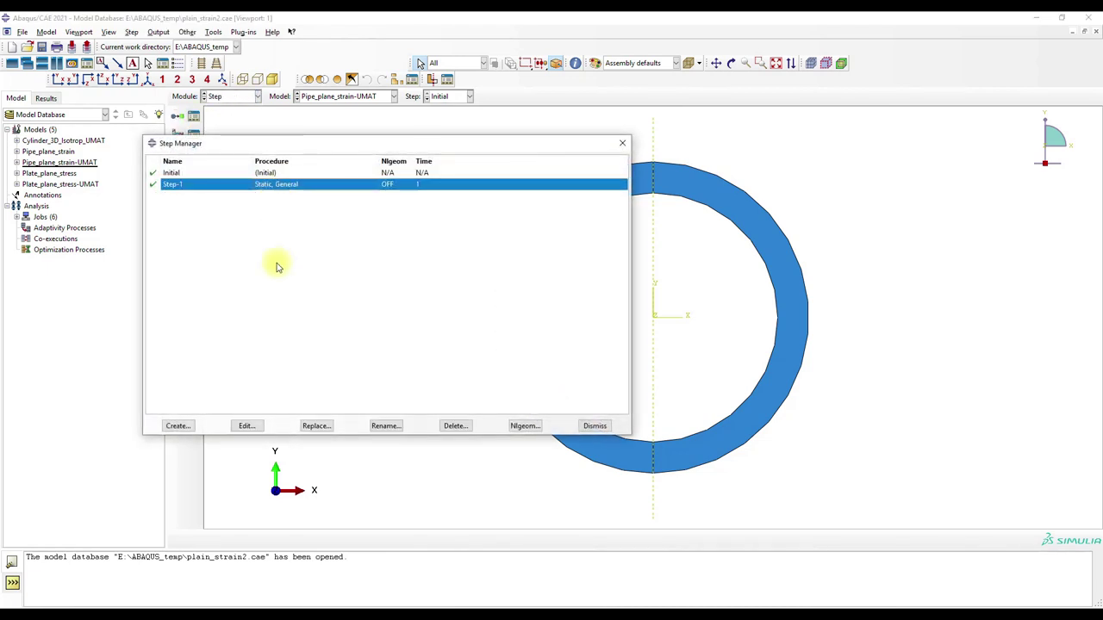
pyautogui.click(622, 143)
# Inspect Step-1: Static, General, time period 1, Nlgeom off, up to 100 increments.
pyautogui.click(229, 97)
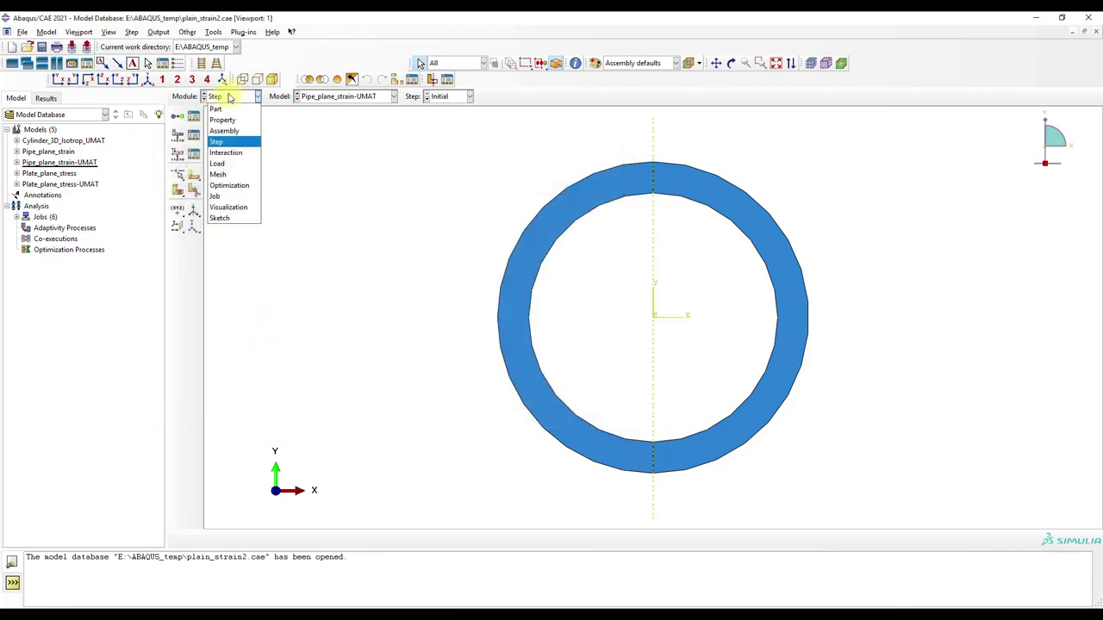
pyautogui.click(192, 116)
pyautogui.click(194, 115)
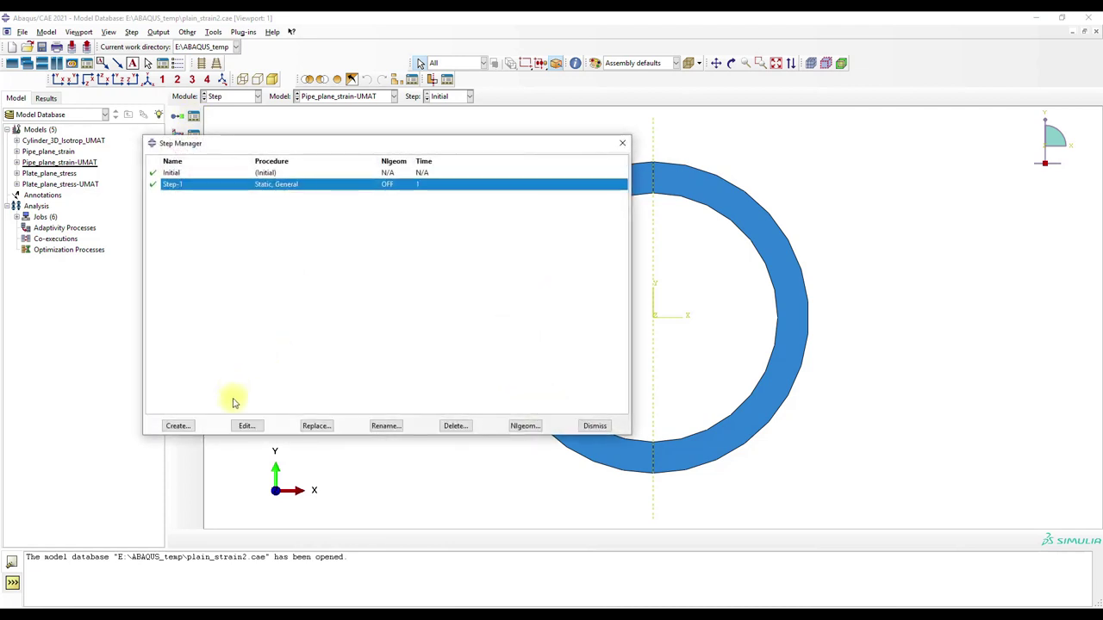
pyautogui.click(246, 426)
pyautogui.click(148, 244)
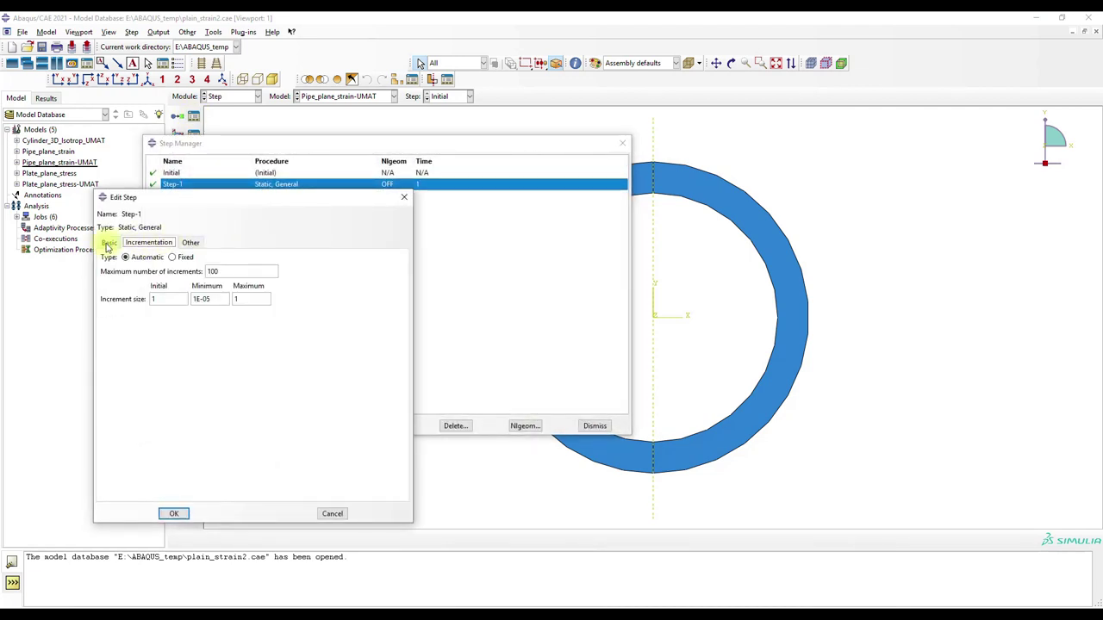
pyautogui.click(108, 244)
pyautogui.click(554, 198)
pyautogui.click(622, 143)
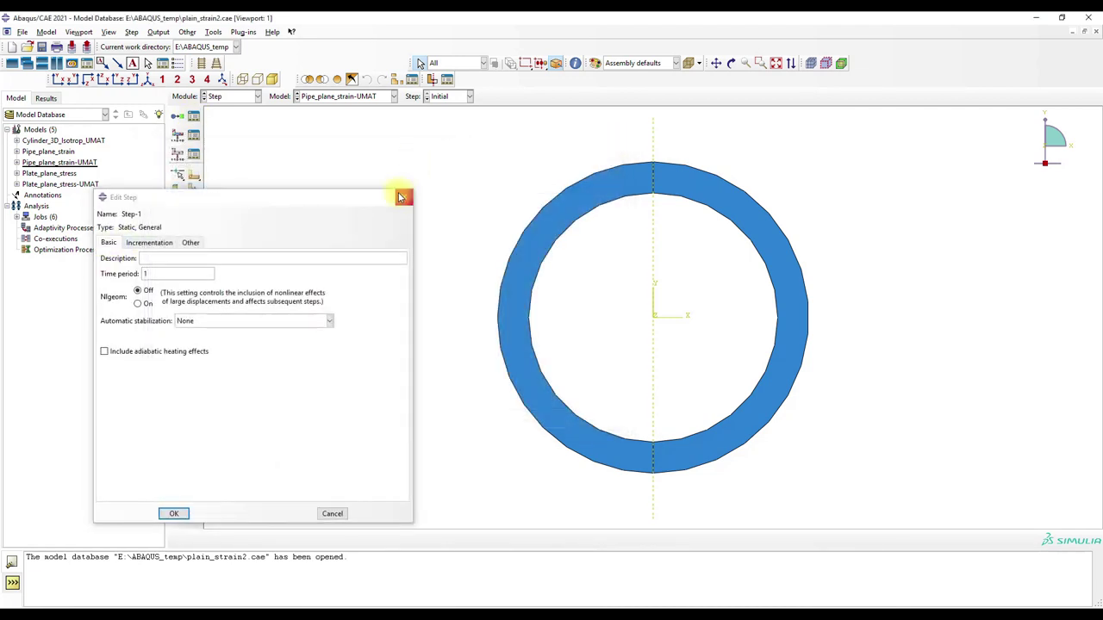
pyautogui.click(403, 197)
pyautogui.click(242, 100)
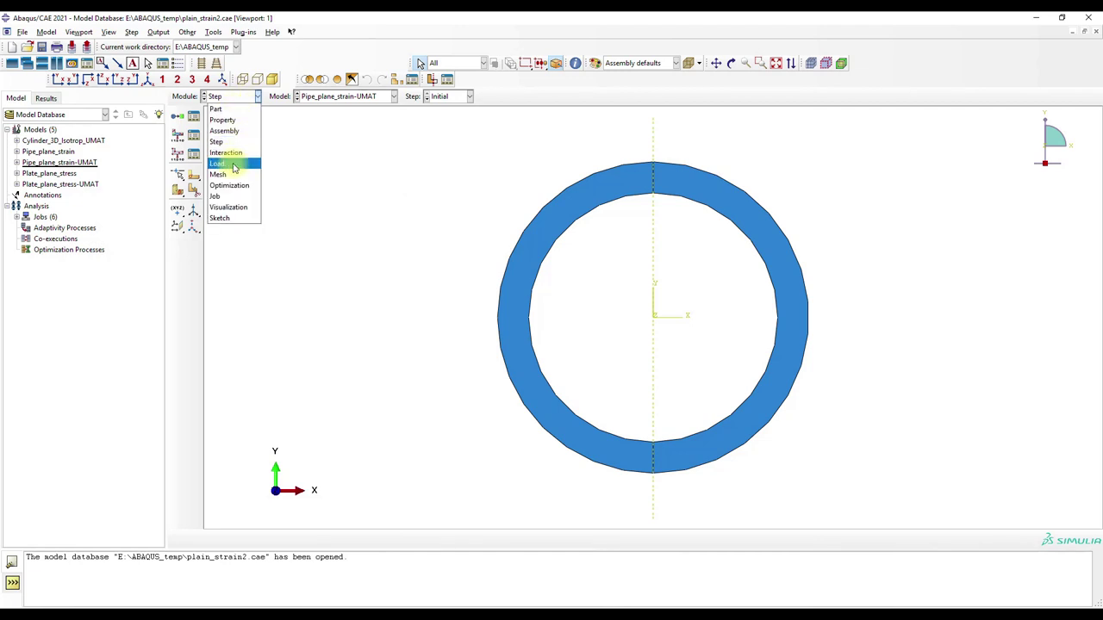
# In the Load module, review BC-1 fixing U1, U2 and UR3 on Set-2.
pyautogui.click(238, 162)
pyautogui.click(195, 136)
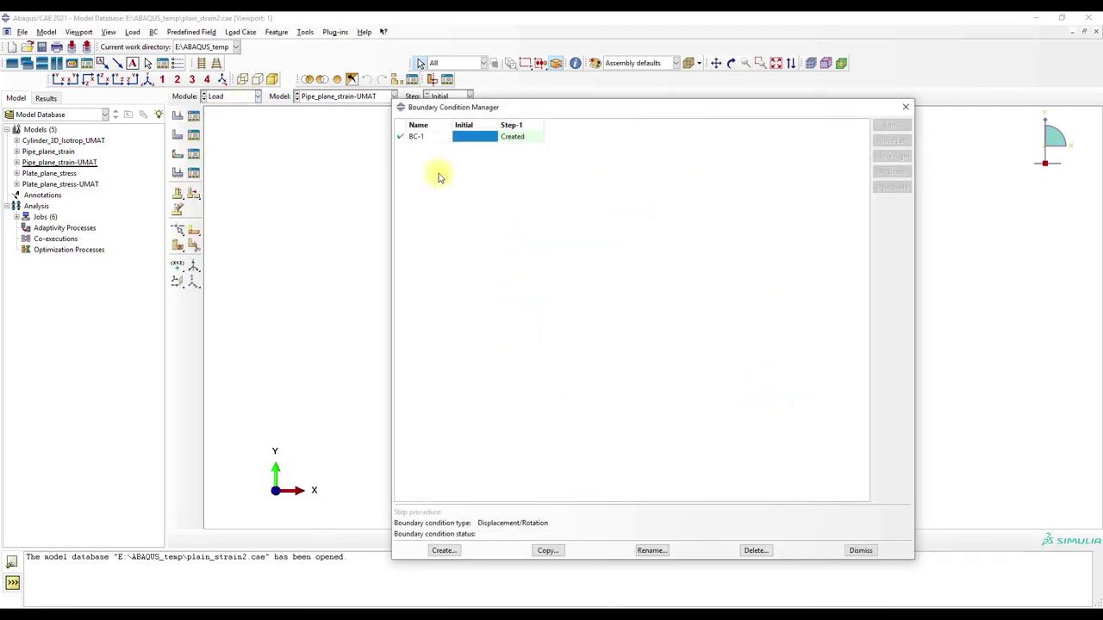
pyautogui.moveTo(521, 119); pyautogui.dragTo(133, 129)
pyautogui.doubleClick(119, 153)
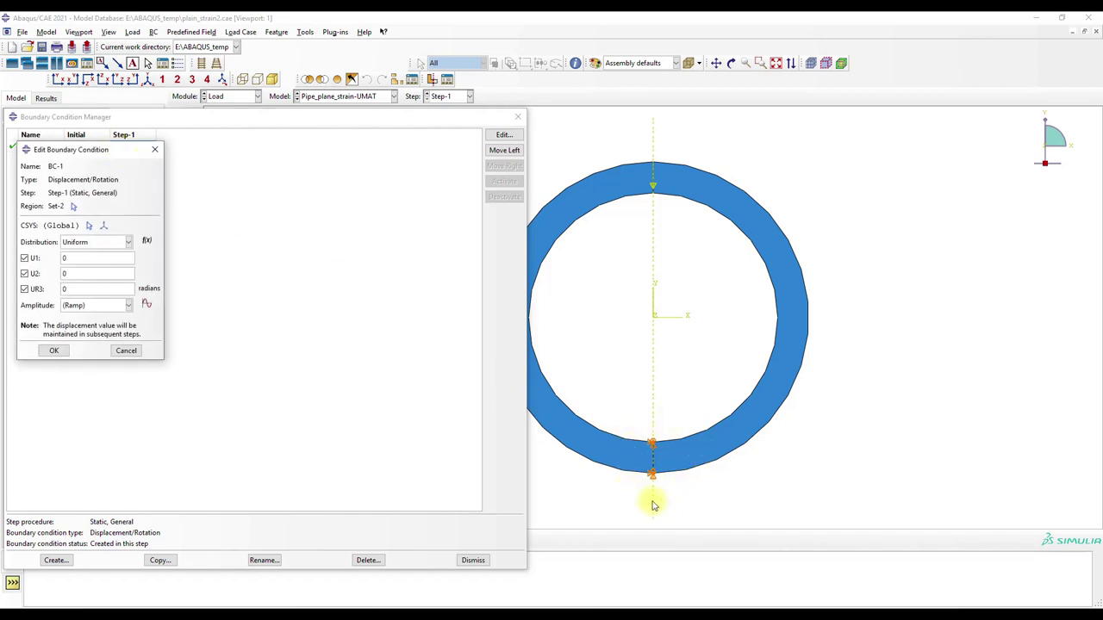
pyautogui.click(517, 116)
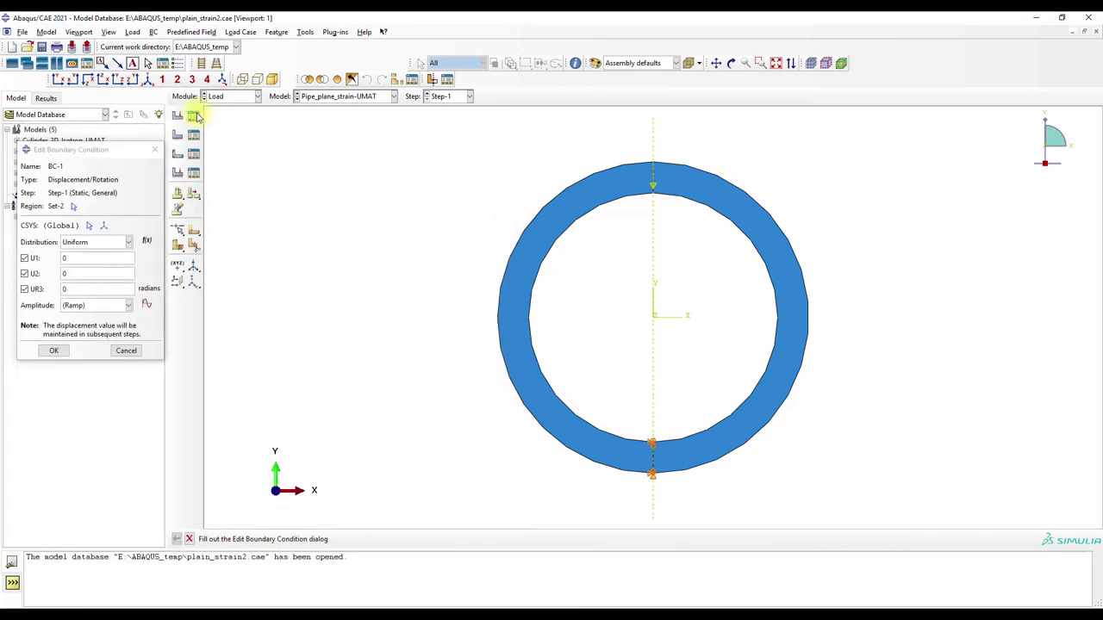
# Review Load-1's concentrated force CF2 = -10 on Set-1 and close the load settings.
pyautogui.click(193, 114)
pyautogui.doubleClick(138, 170)
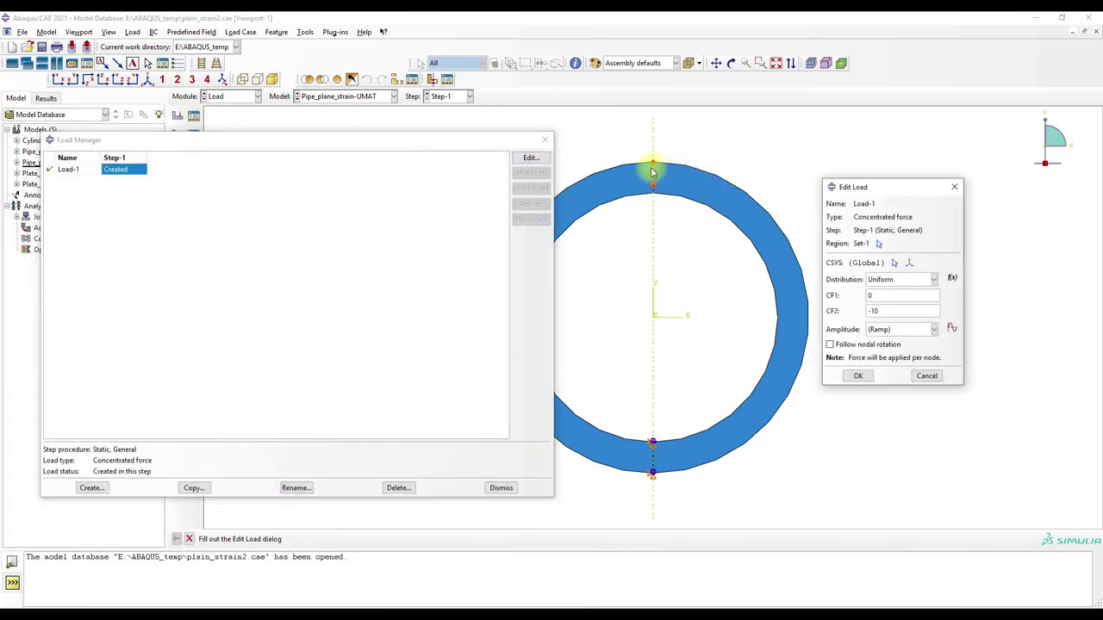
pyautogui.click(954, 187)
pyautogui.click(545, 140)
pyautogui.click(237, 96)
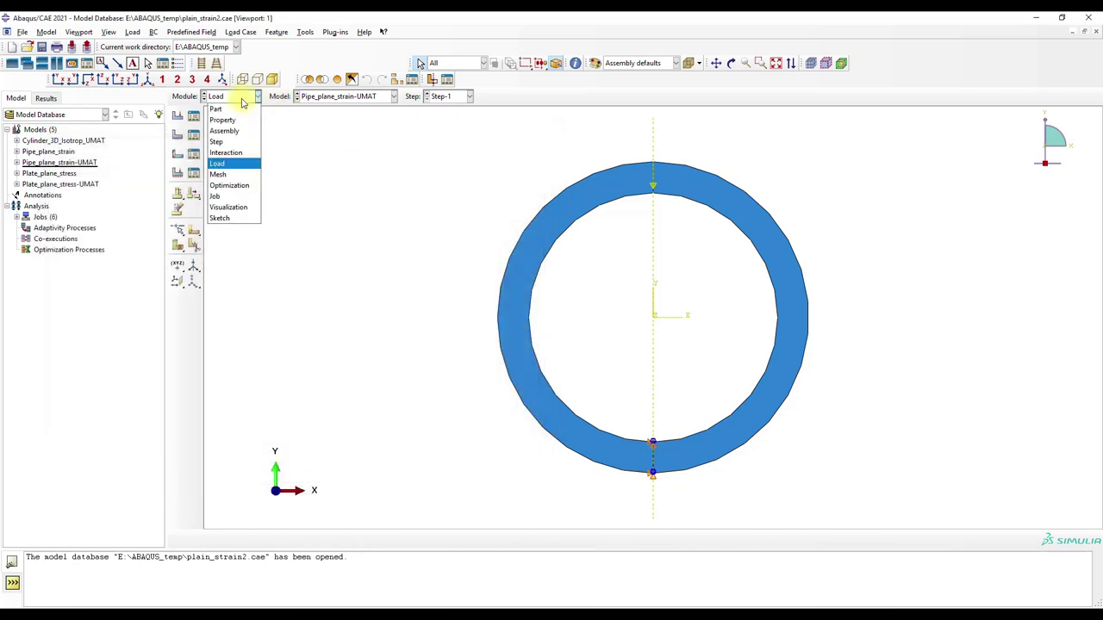
# In the Mesh module, confirm half the ring uses CPE4 plane-strain elements, leaving settings unchanged.
pyautogui.click(231, 175)
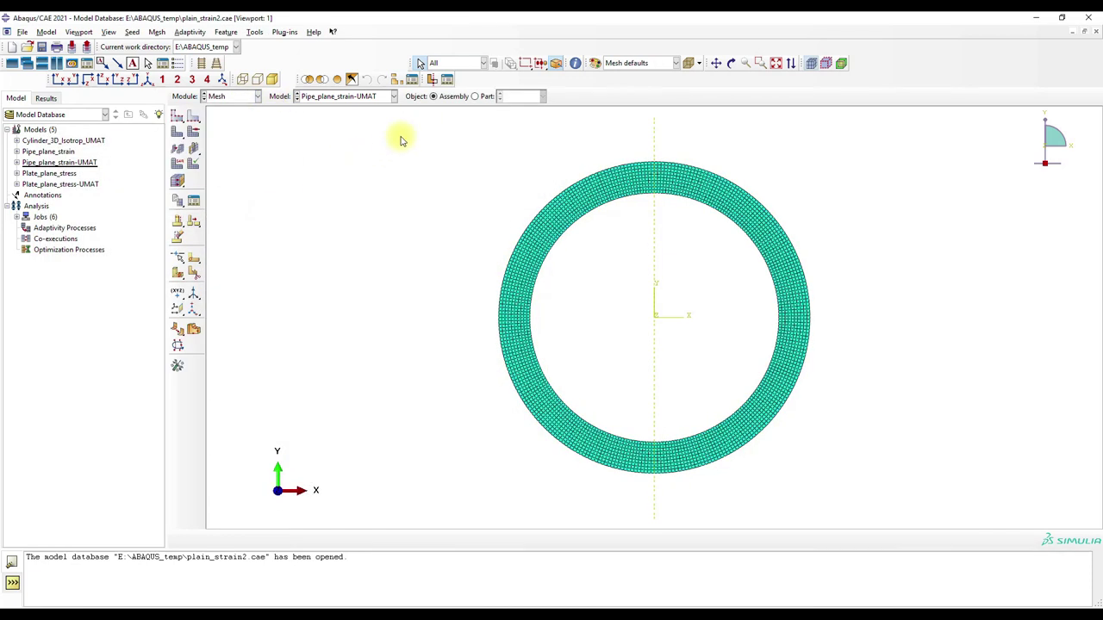
pyautogui.click(178, 166)
pyautogui.moveTo(405, 190); pyautogui.dragTo(595, 410)
pyautogui.click(428, 540)
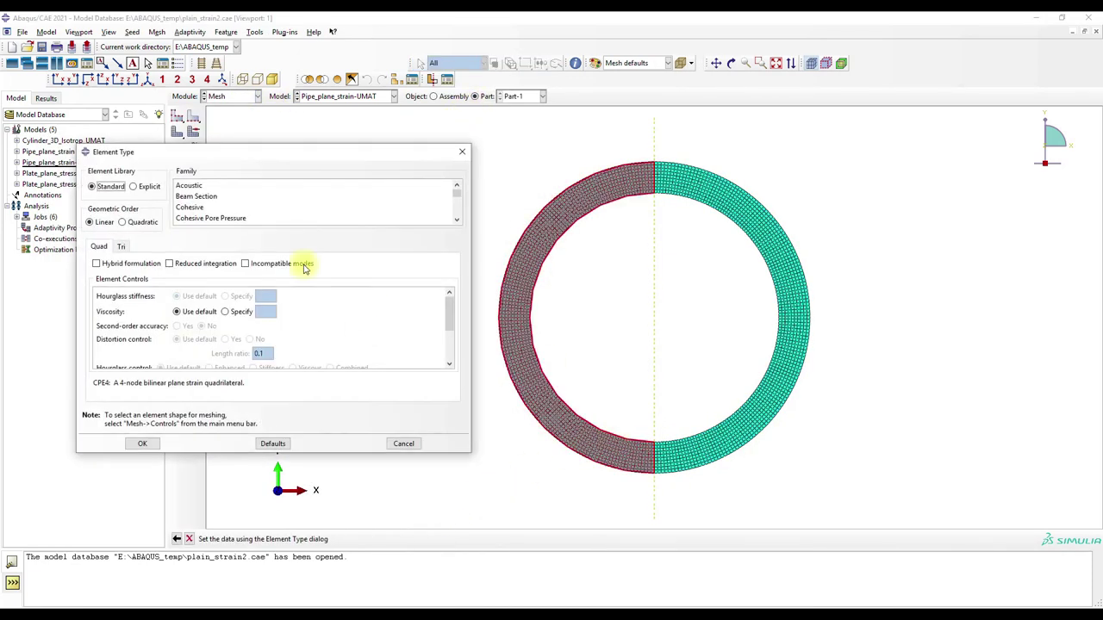
pyautogui.scroll(-3, 212, 212)
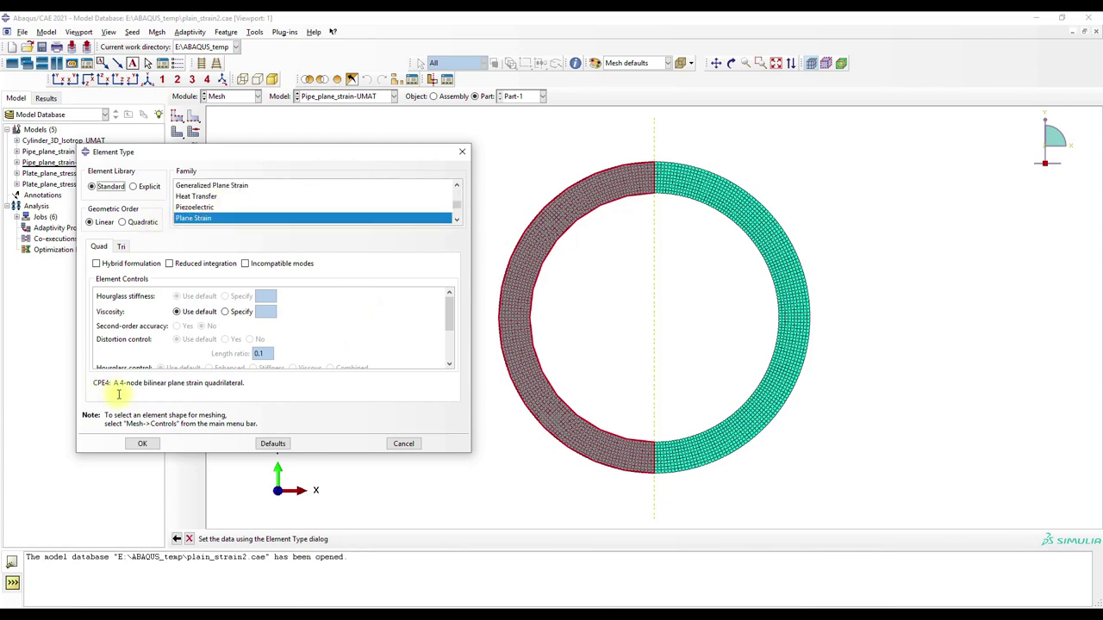
pyautogui.click(462, 152)
pyautogui.click(250, 96)
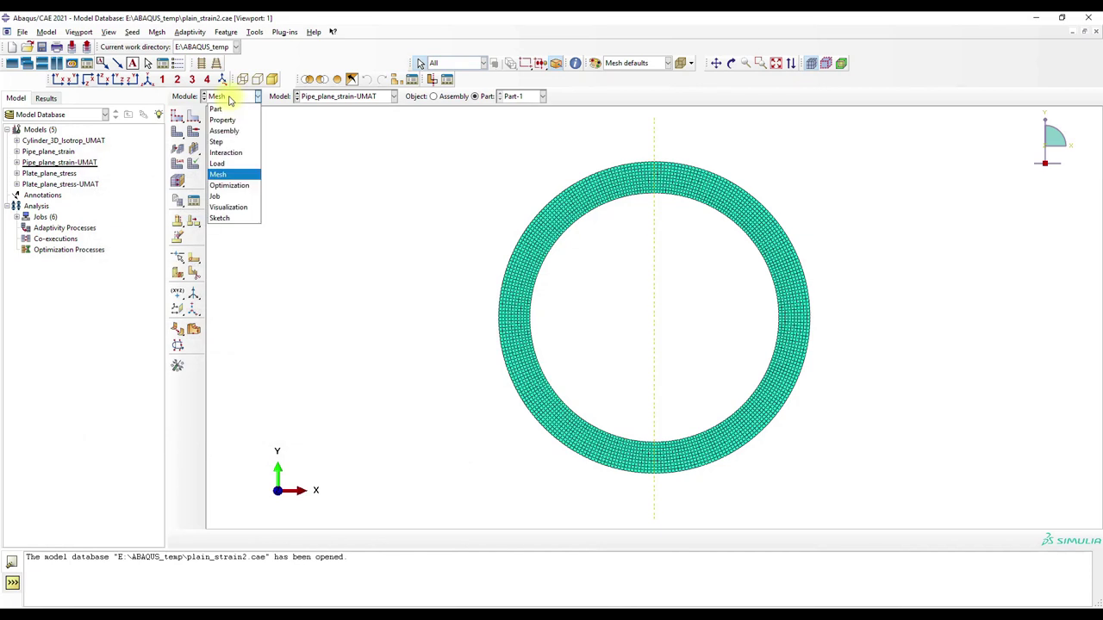
pyautogui.click(216, 195)
# Plot Mises contours for Pipe_plane_strain_ABAQUS_material (peak 10.695), then select Pipe_plane_strain_UMAT.
pyautogui.click(193, 115)
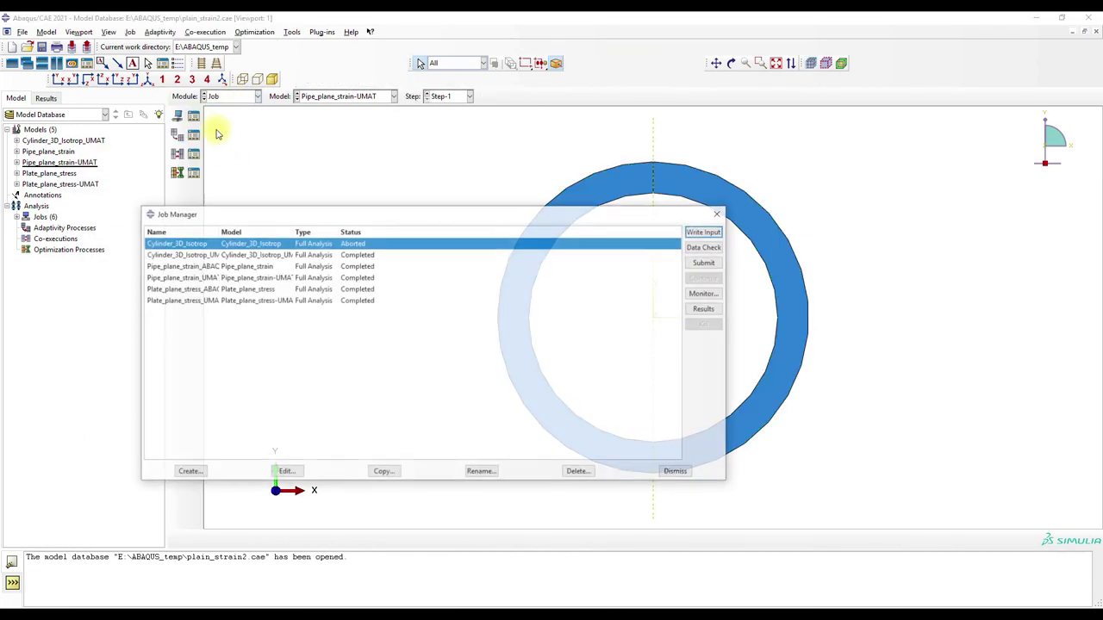
pyautogui.moveTo(219, 232); pyautogui.dragTo(345, 232)
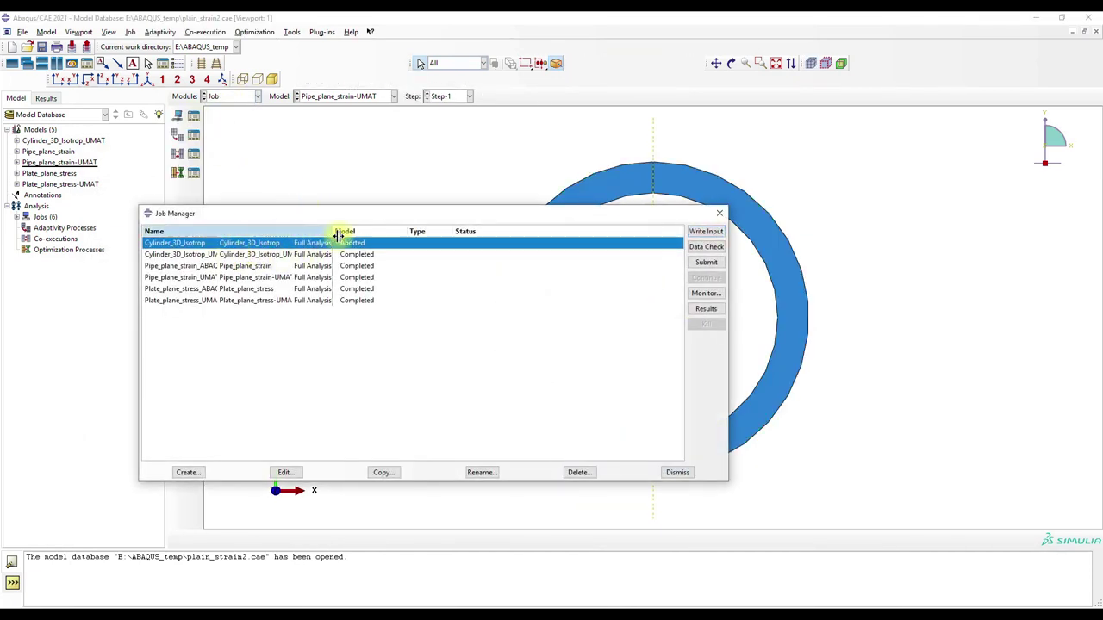
pyautogui.click(214, 266)
pyautogui.click(706, 310)
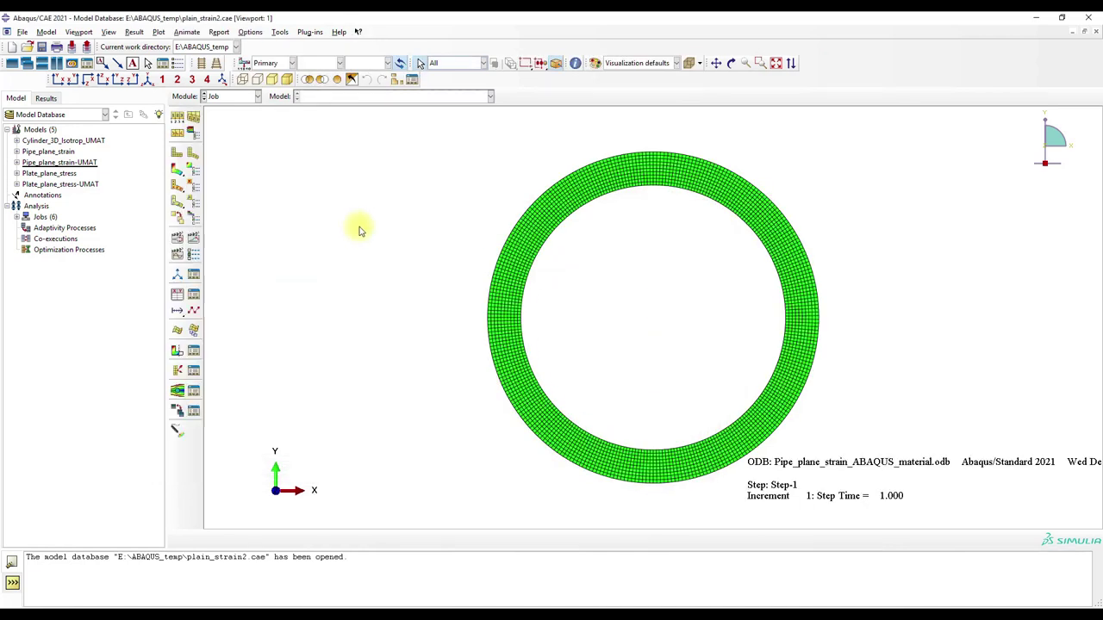
pyautogui.click(178, 173)
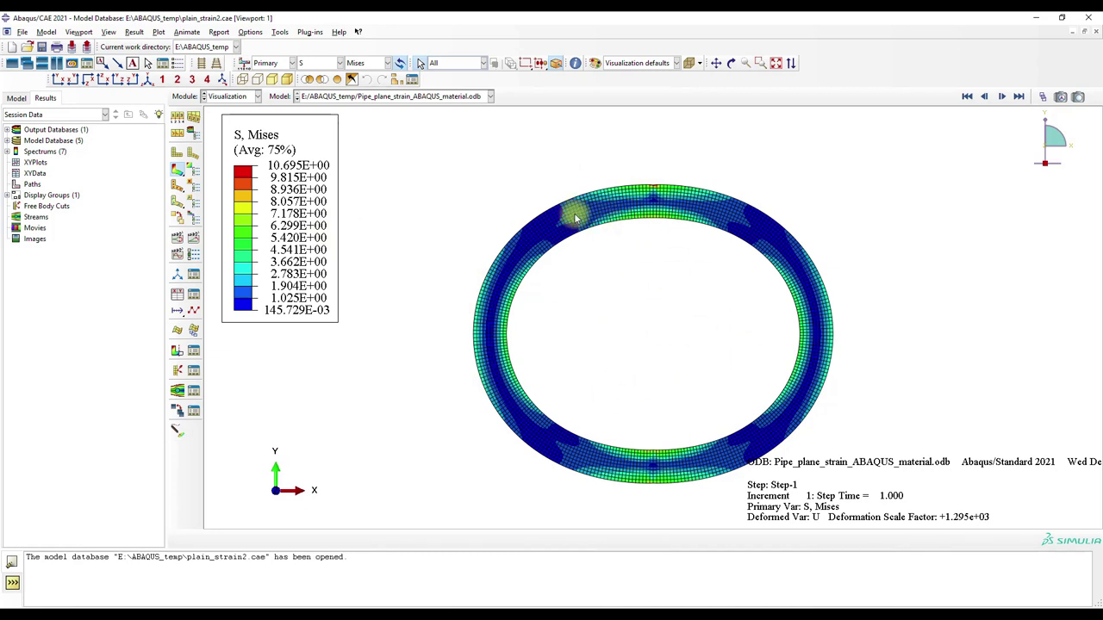
pyautogui.click(242, 96)
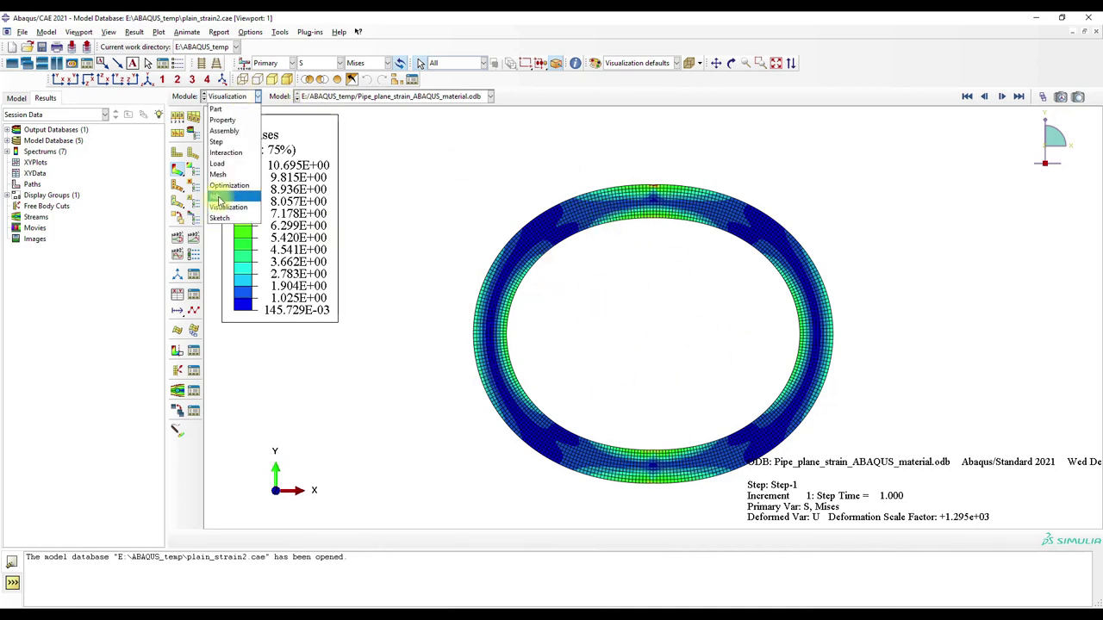
pyautogui.click(215, 196)
pyautogui.click(220, 277)
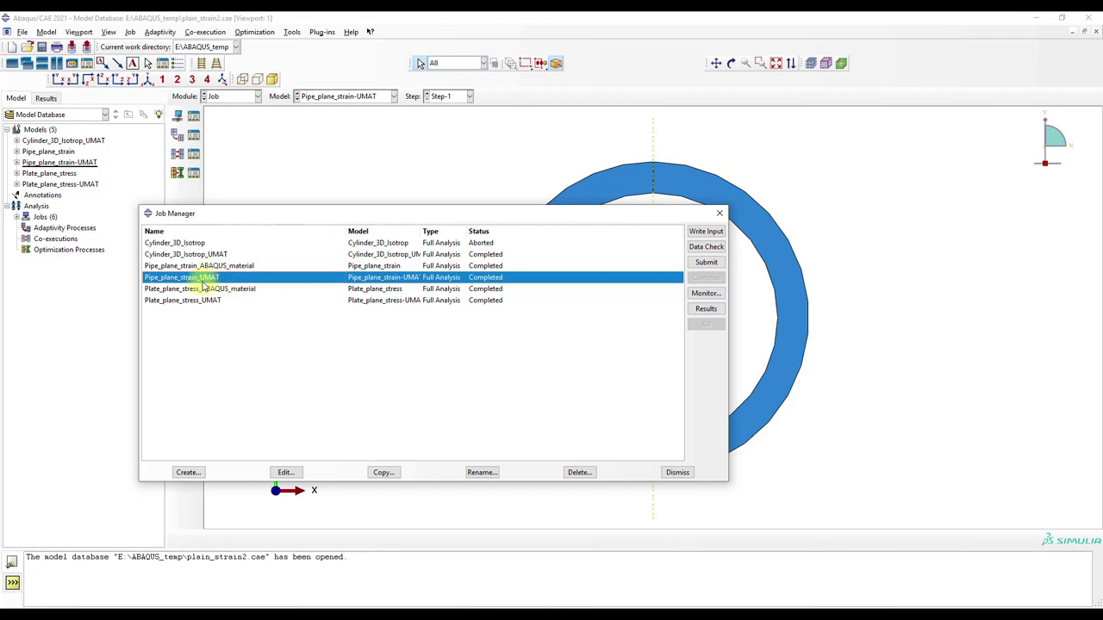
# Plot the UMAT job's Mises contours and tile two viewports, activating the left one.
pyautogui.click(705, 308)
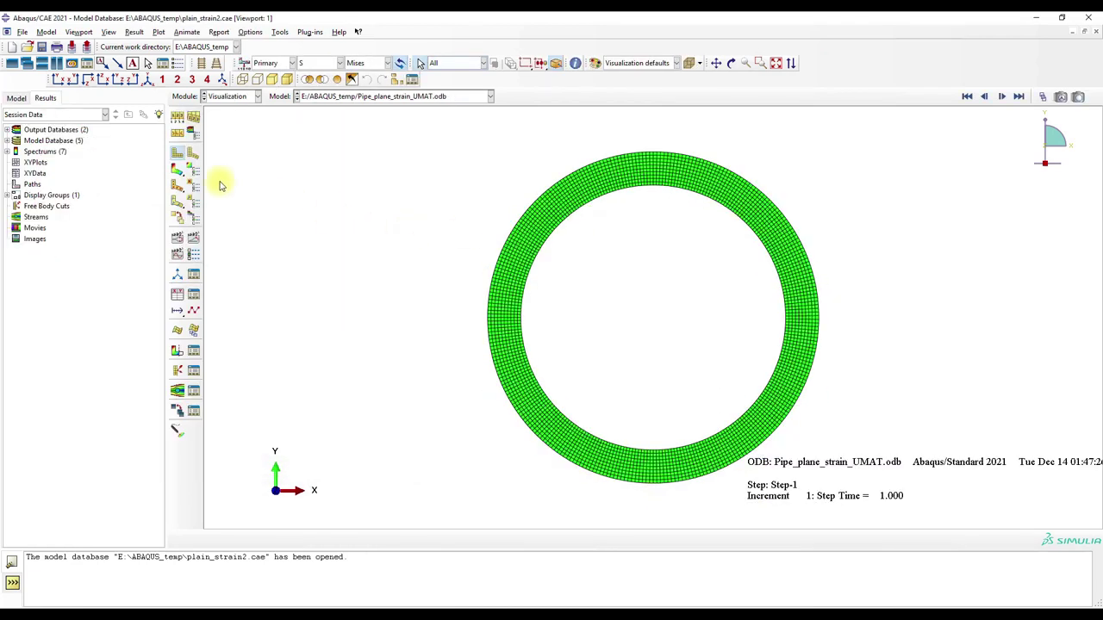
pyautogui.click(177, 171)
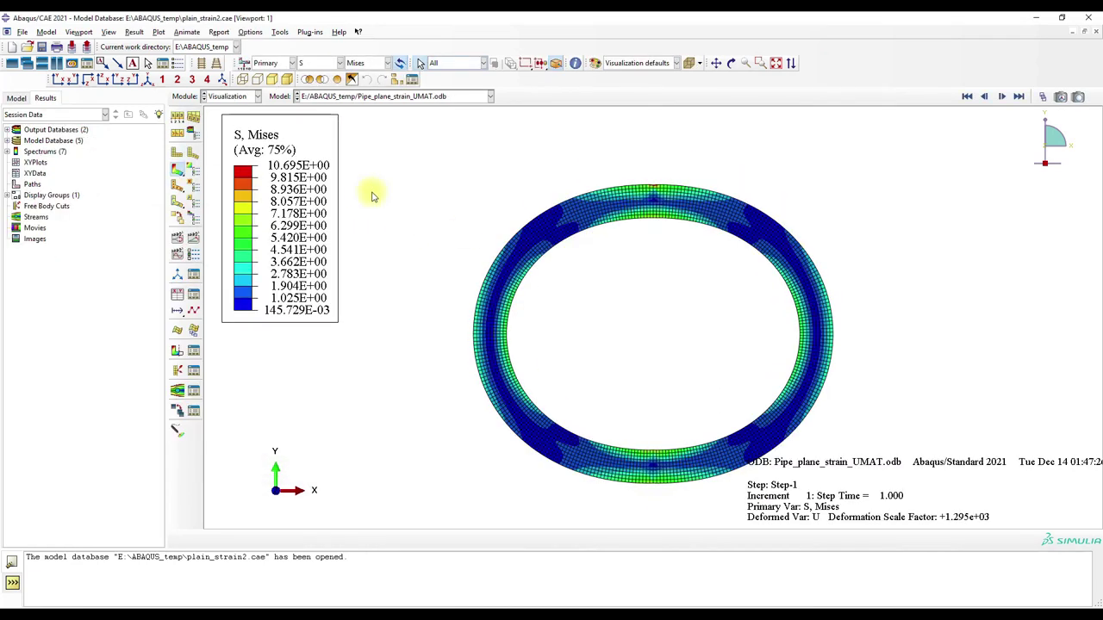
pyautogui.click(61, 66)
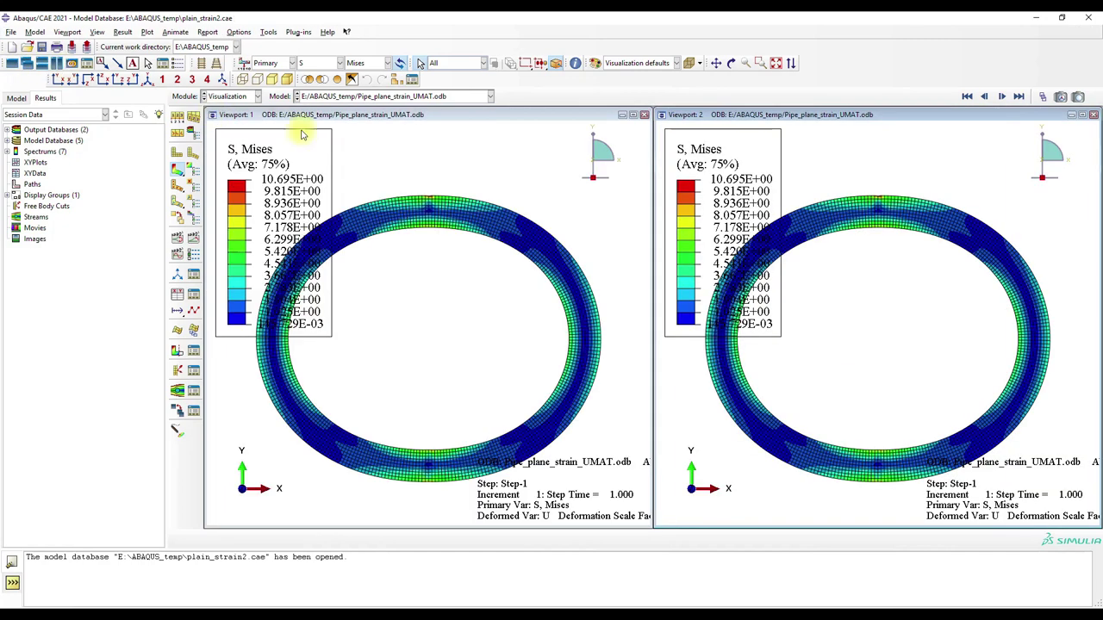
pyautogui.click(551, 115)
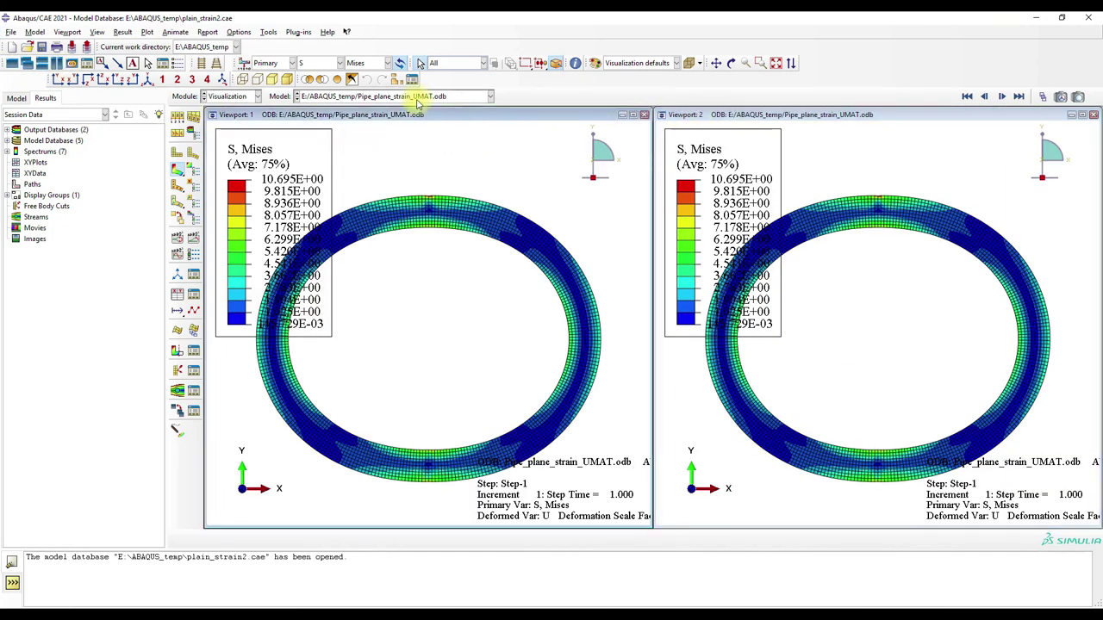
# Load the ABAQUS_material results in the left viewport and plot its Mises contours.
pyautogui.click(419, 97)
pyautogui.click(415, 118)
pyautogui.click(176, 170)
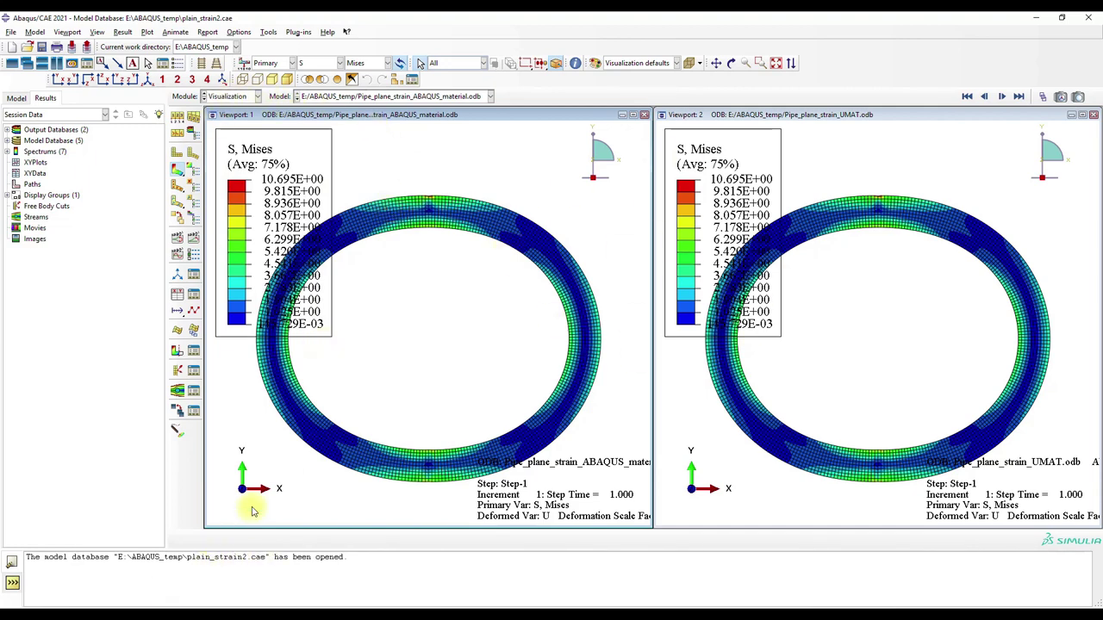
pyautogui.click(271, 608)
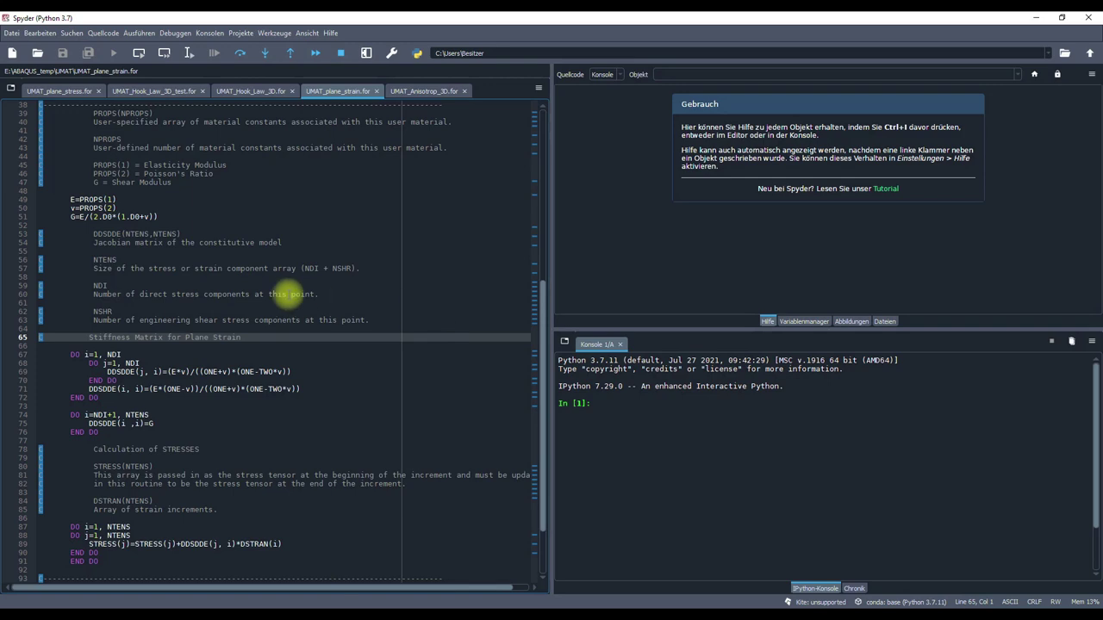
pyautogui.scroll(2, 274, 379)
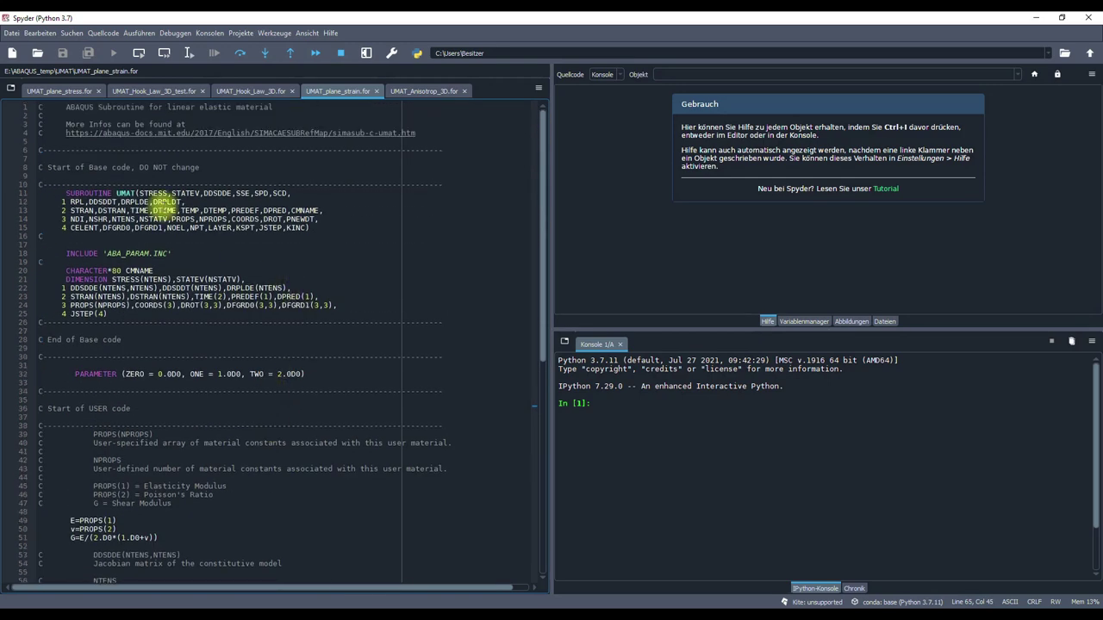
pyautogui.moveTo(197, 312); pyautogui.dragTo(24, 141)
pyautogui.click(175, 269)
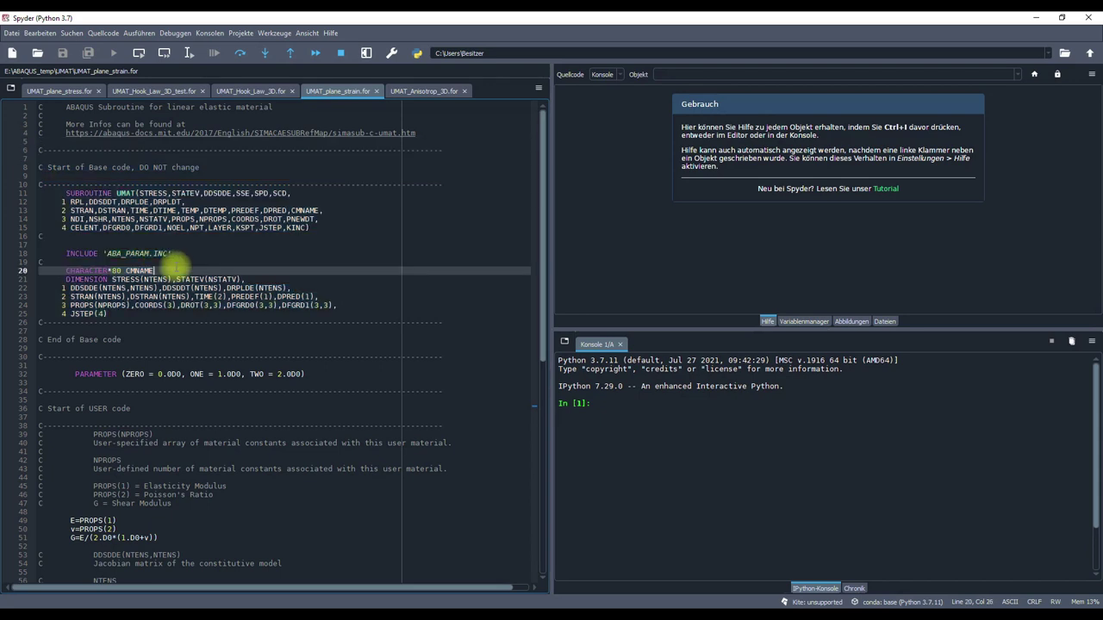
pyautogui.scroll(-6, 164, 254)
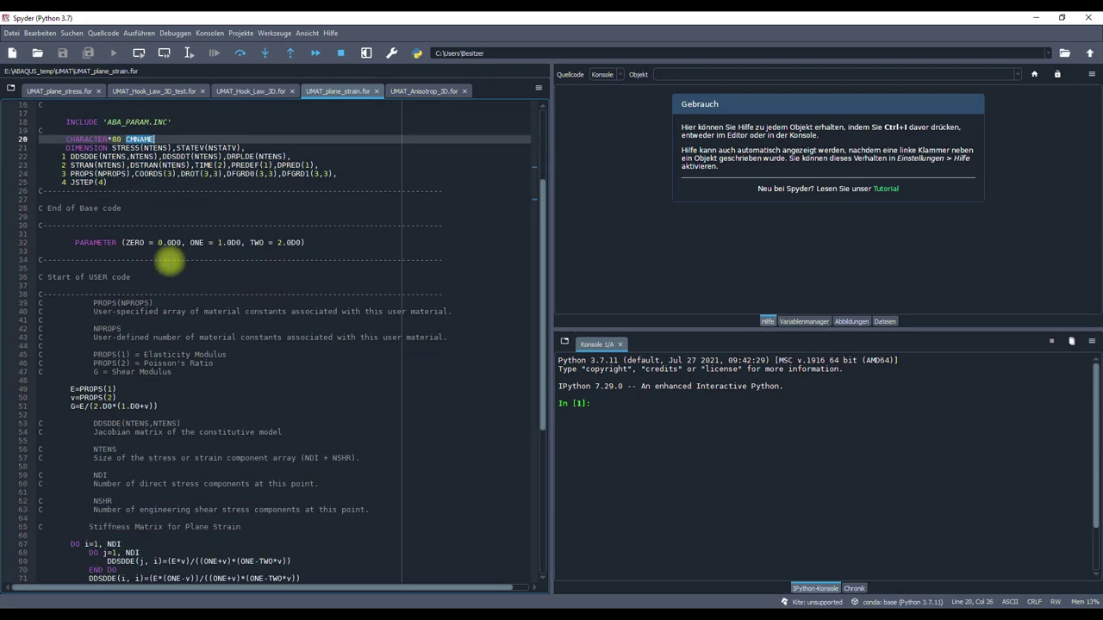
pyautogui.click(303, 220)
pyautogui.click(217, 215)
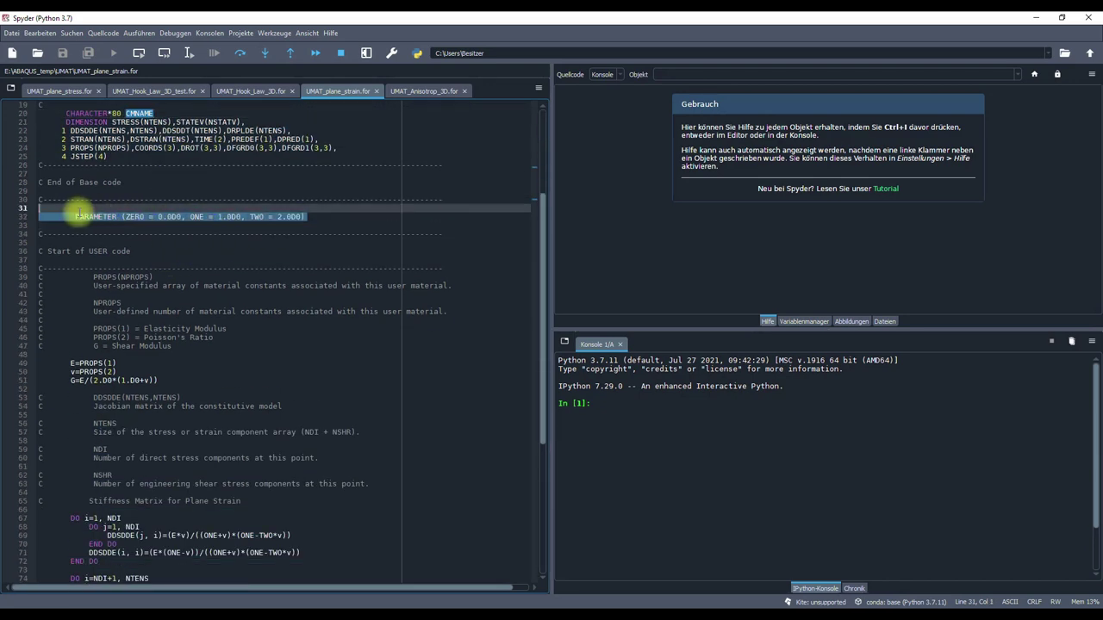
pyautogui.click(245, 318)
pyautogui.scroll(-4, 226, 319)
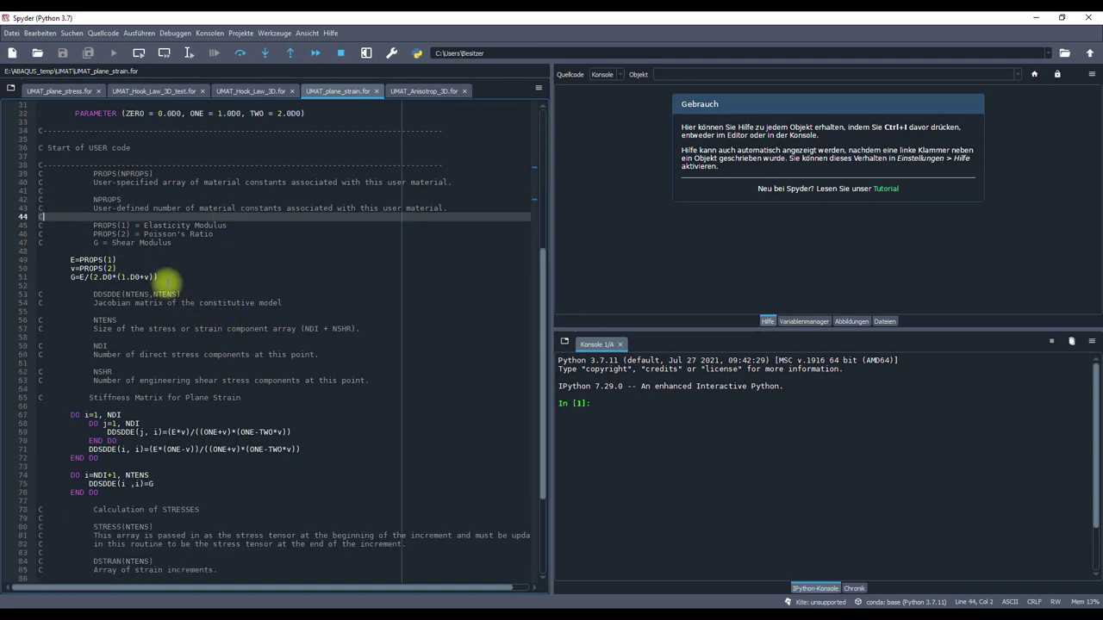
pyautogui.moveTo(159, 277); pyautogui.dragTo(116, 268)
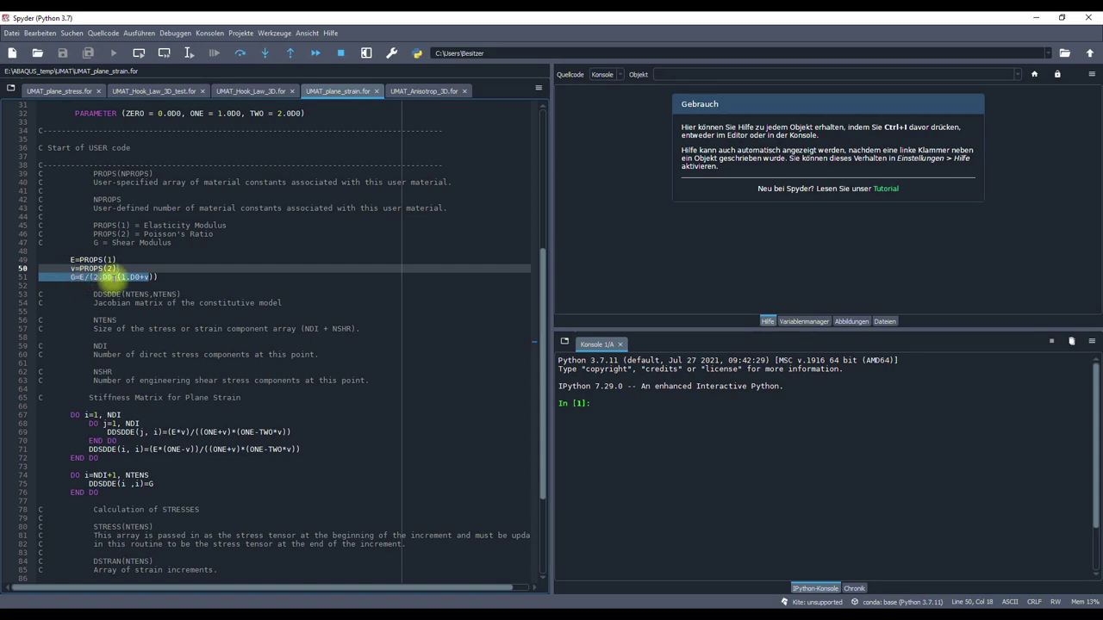
# Read through the DDSDDE stiffness matrix and STRESS update loops in UMAT_plane_strain.for.
pyautogui.scroll(-4, 164, 285)
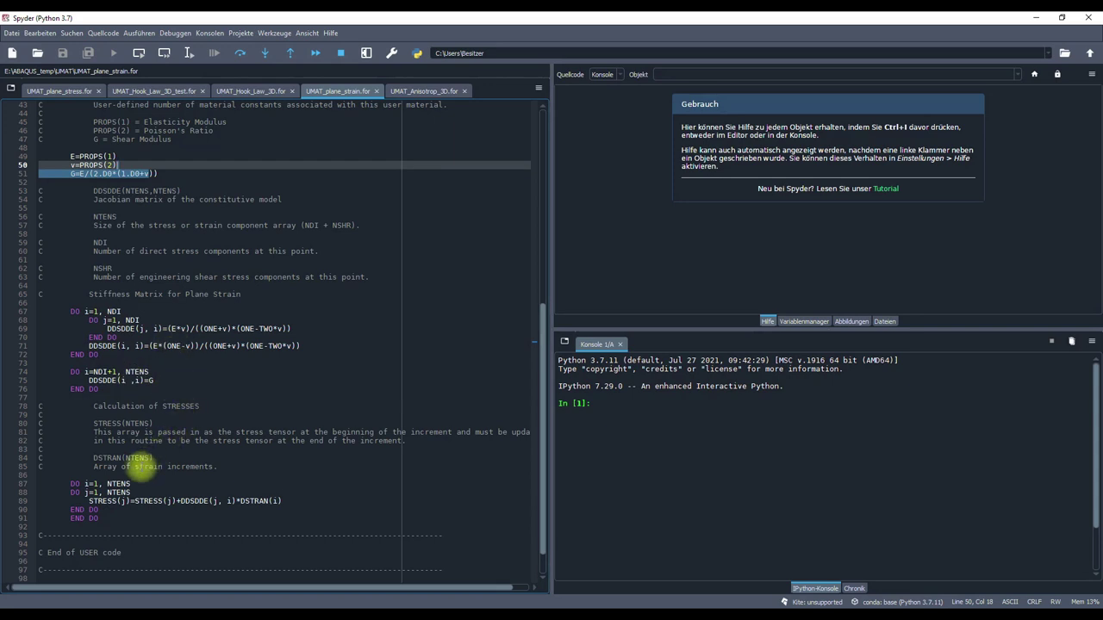
pyautogui.scroll(-1, 142, 465)
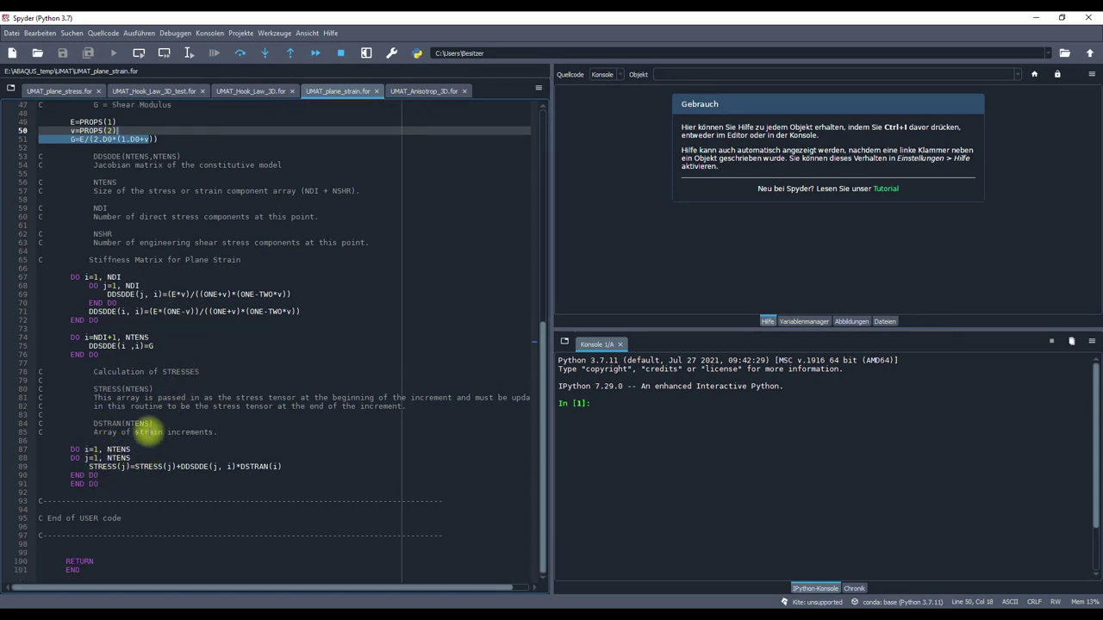
pyautogui.scroll(5, 148, 491)
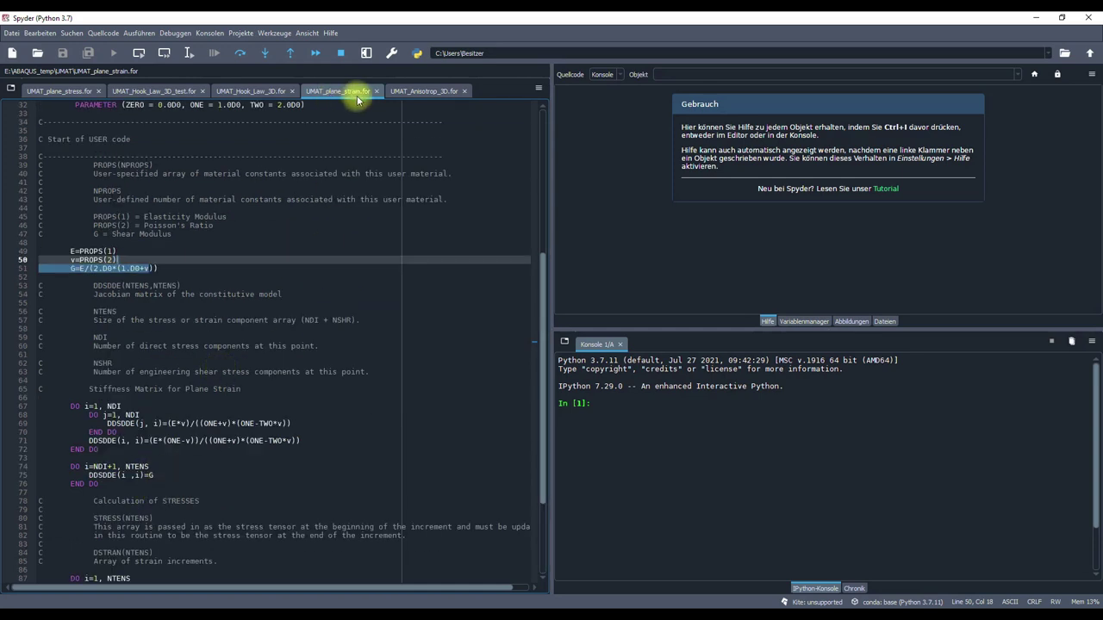
pyautogui.scroll(-5, 246, 394)
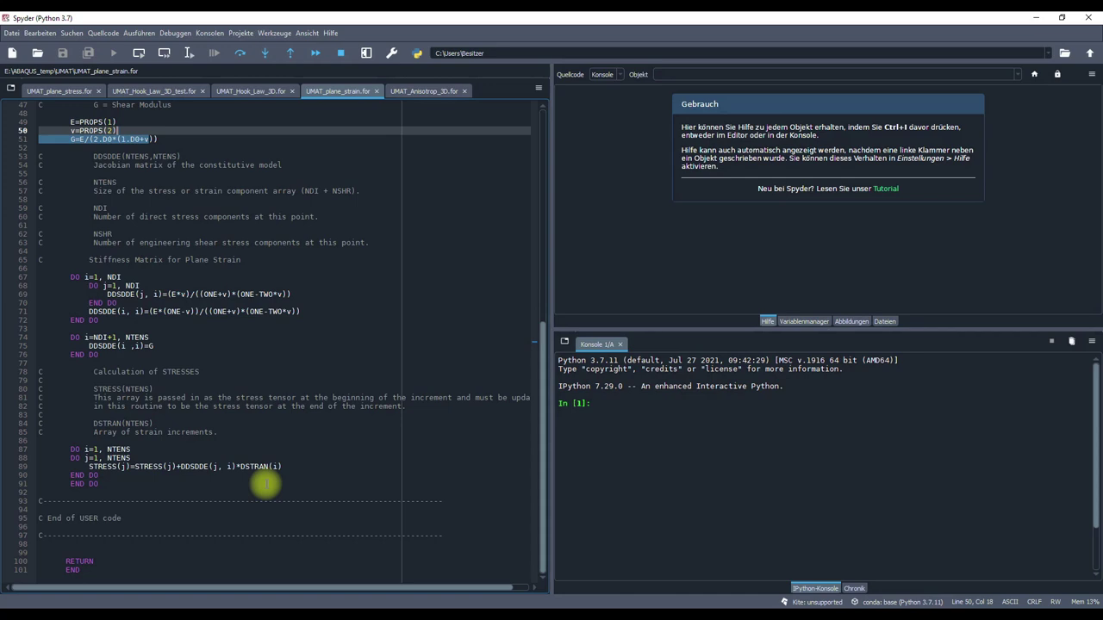